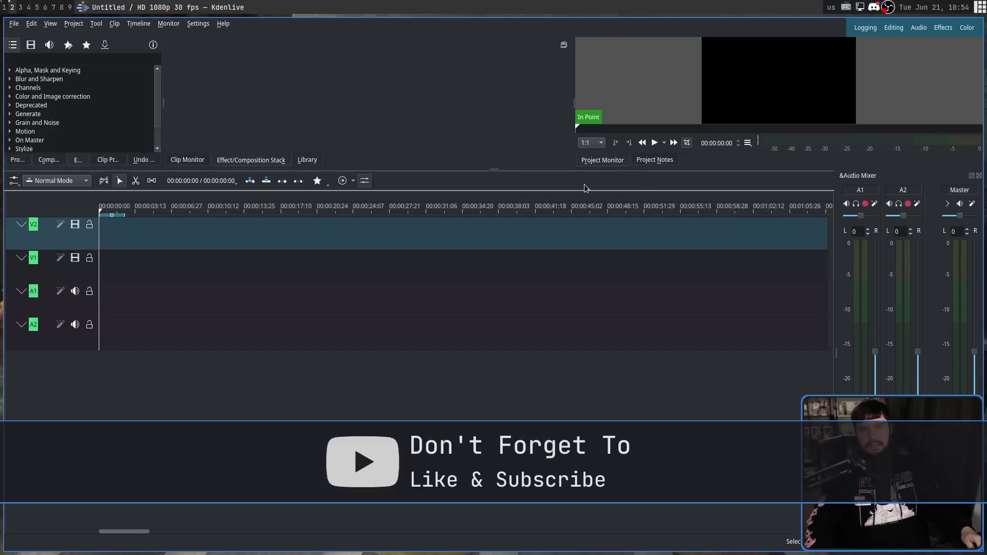
- Check the empty untitled Olive project, then return to Kdenlive with the six 2022-06-07 recordings
key(super+1)
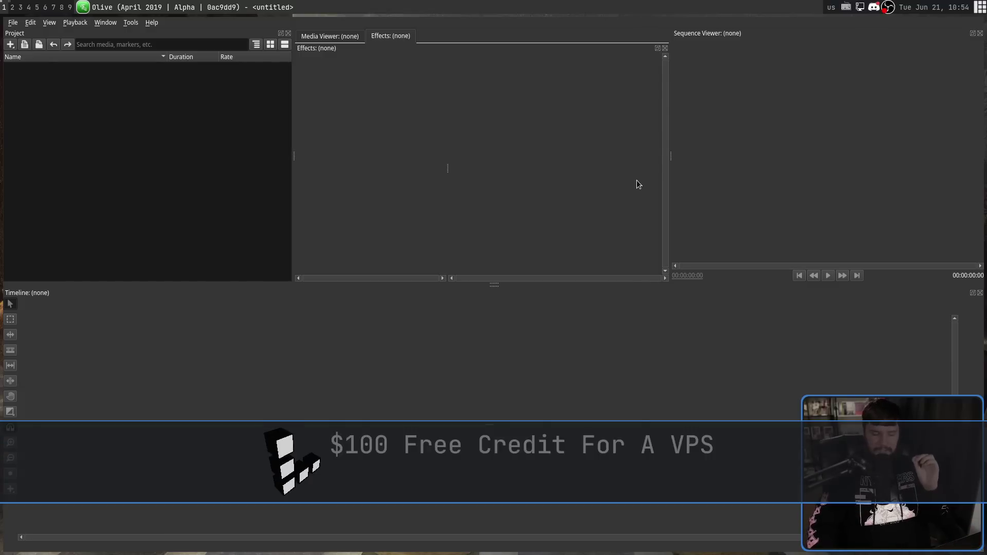
key(super+2)
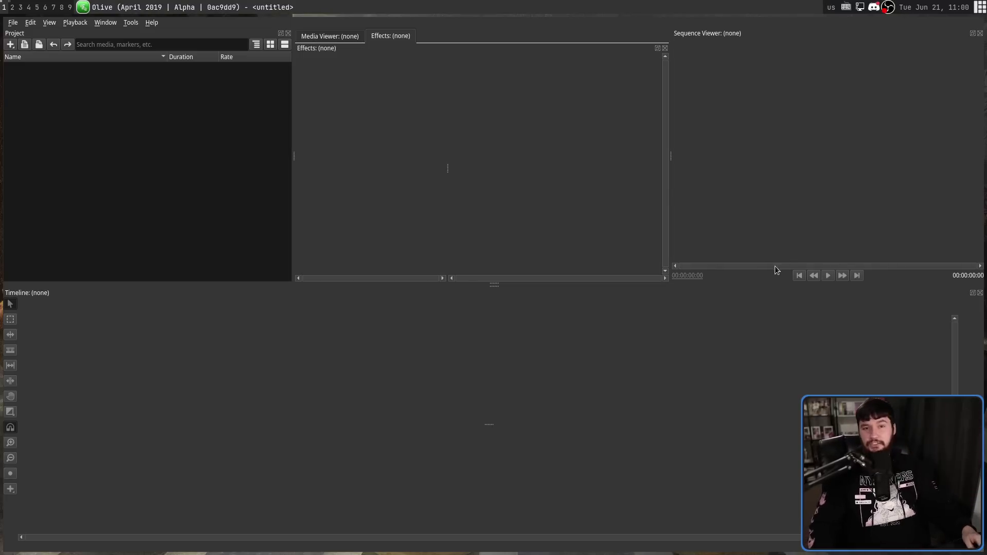
key(super+2)
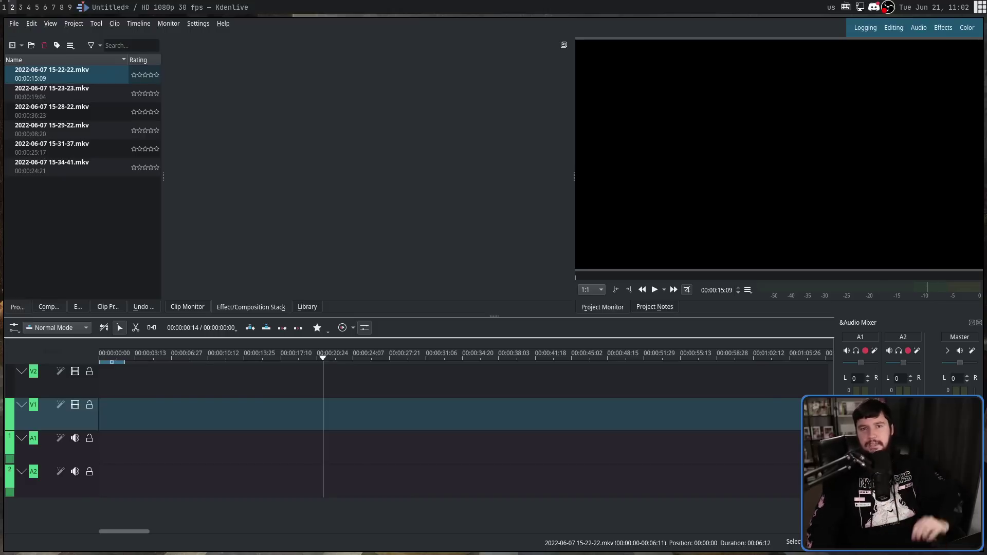
- Place the 15-22-22 recording at the timeline start and split it at two points into three pieces
drag(72, 74, 25, 448)
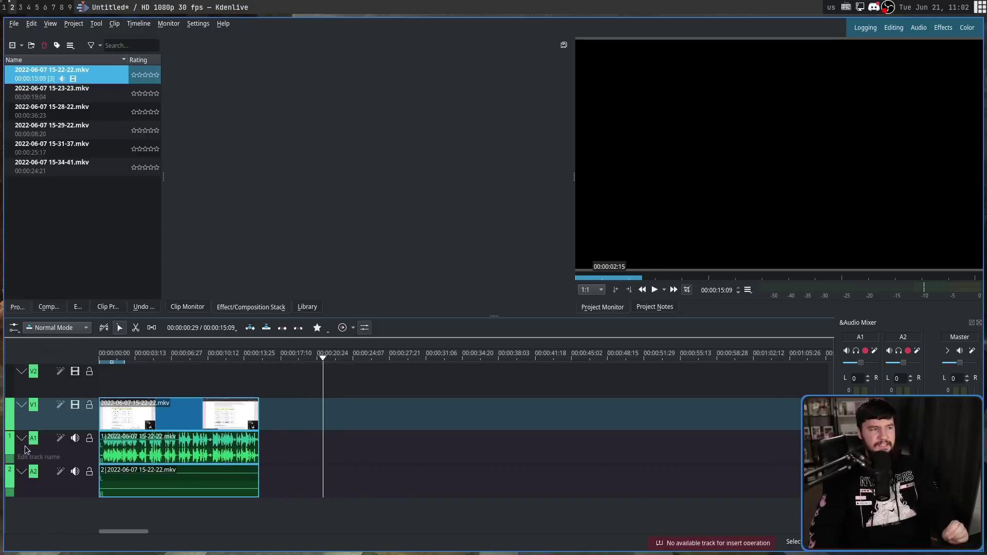
click(103, 265)
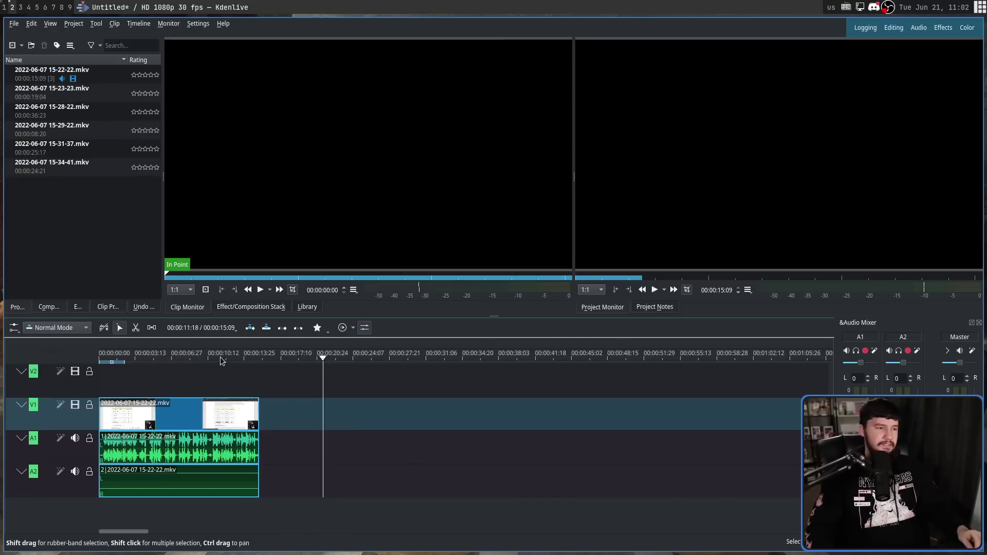
click(161, 358)
key(shift+r)
click(208, 358)
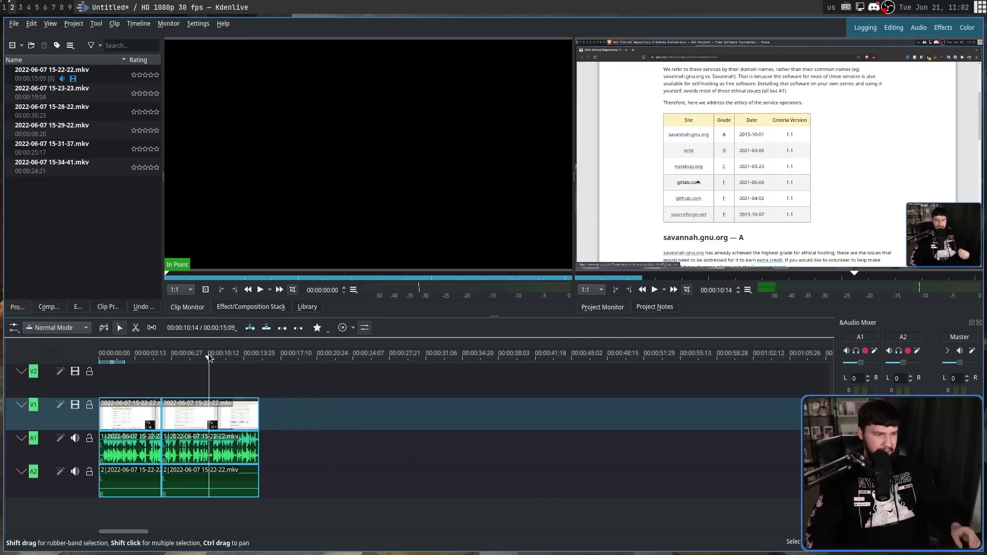
key(shift+r)
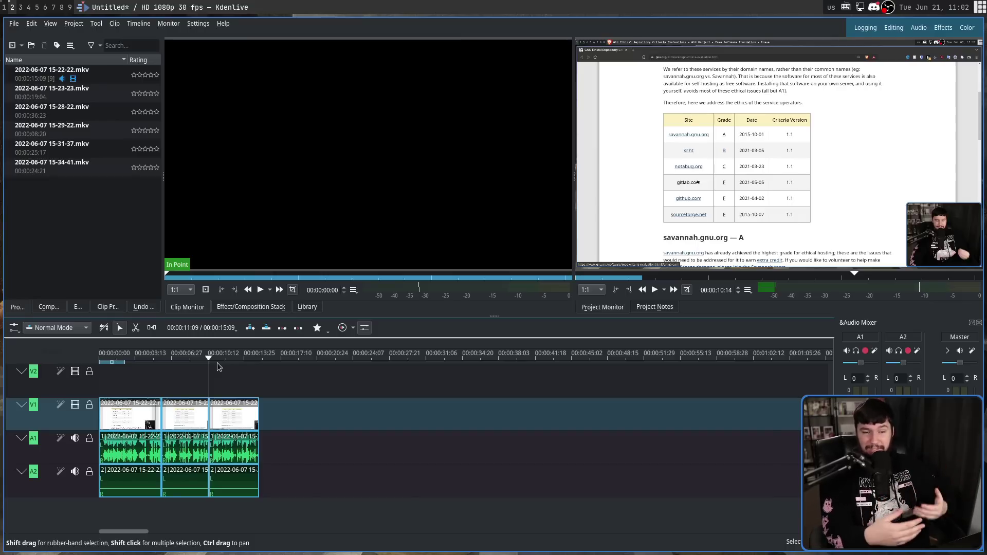
scroll(219, 383, up, 3)
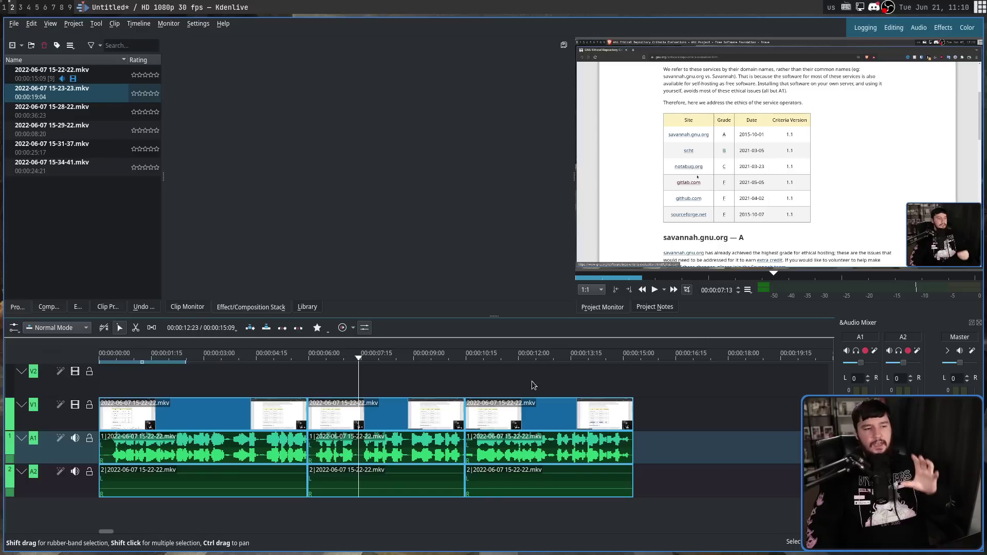
- Add 15-28-22.mkv to V1 after the split pieces and review the join around the 30-second mark
click(502, 370)
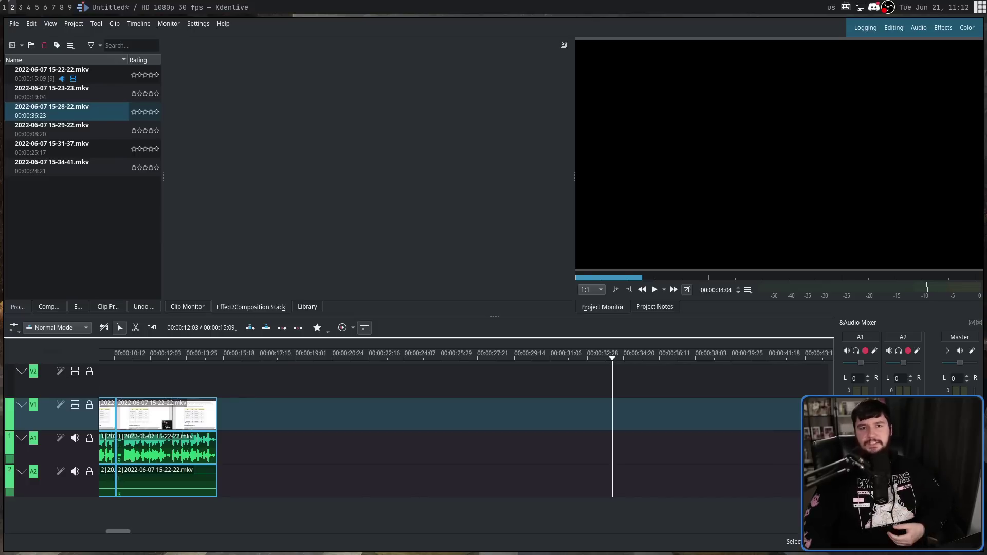
drag(51, 111, 338, 404)
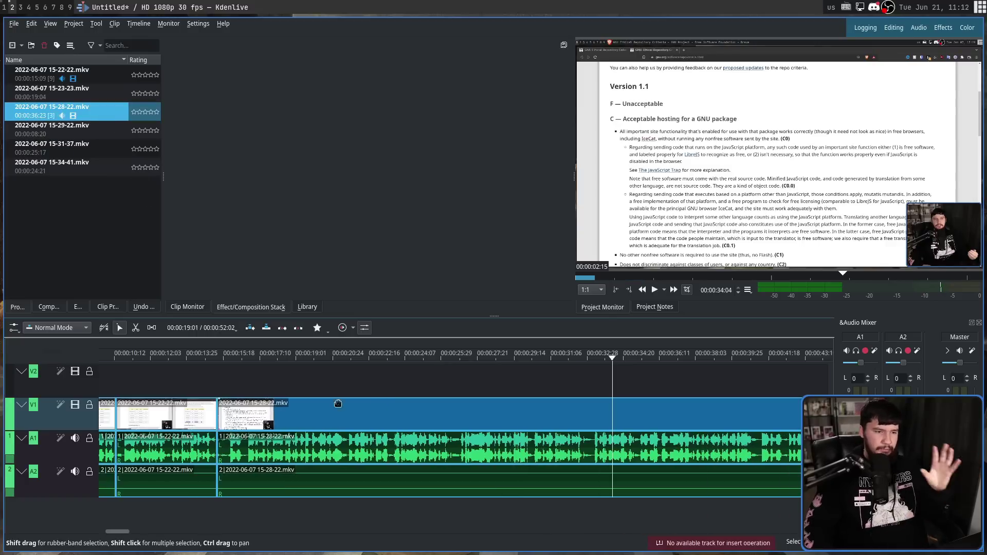
click(525, 357)
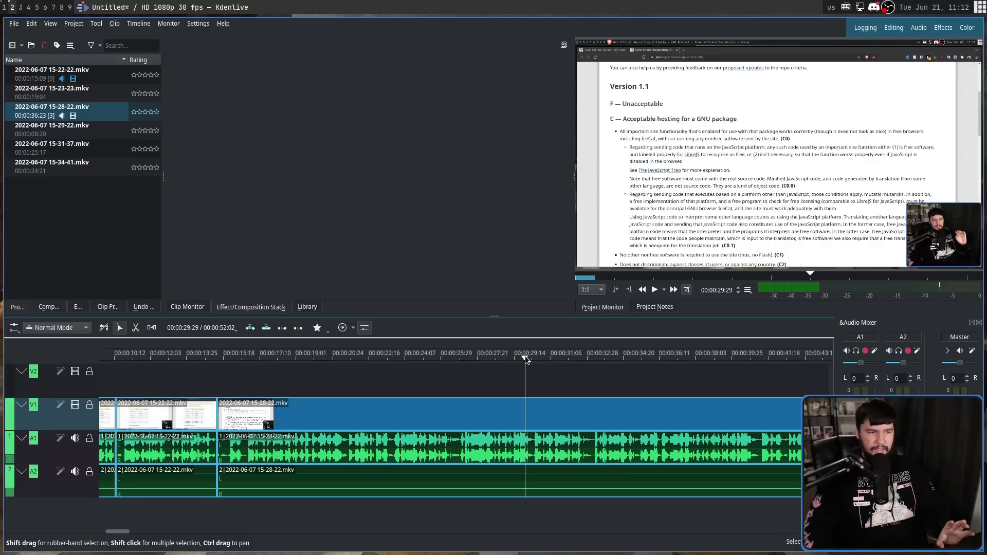
click(527, 359)
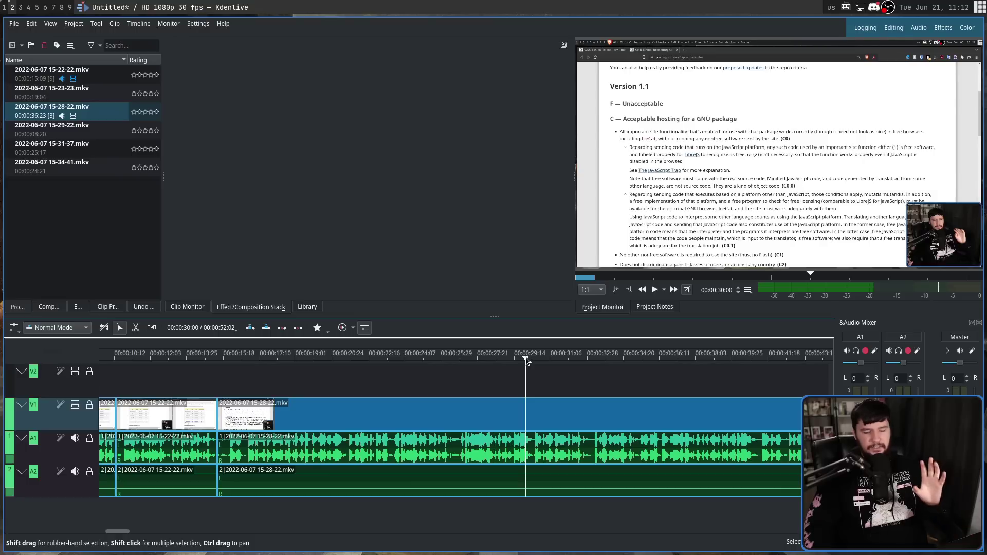
drag(526, 366, 596, 383)
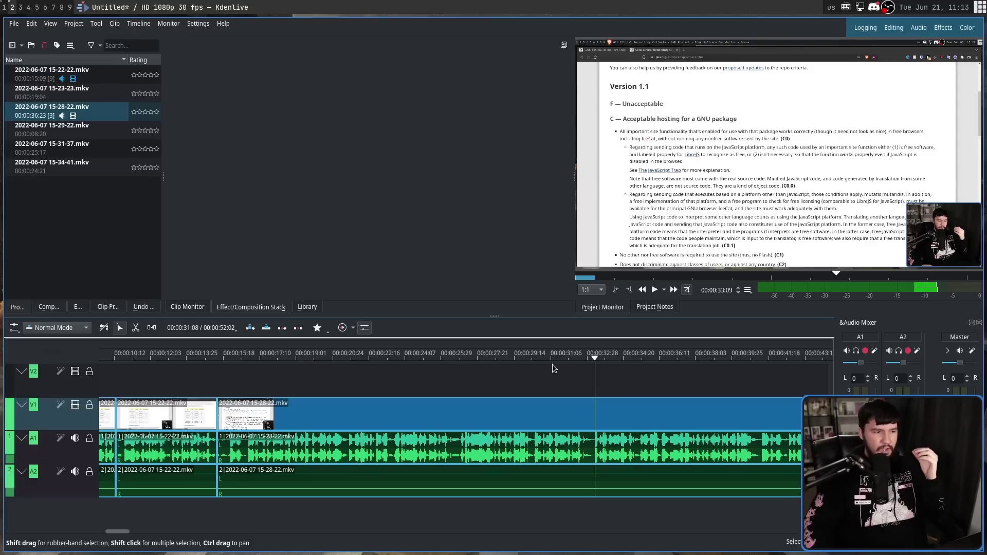
click(525, 360)
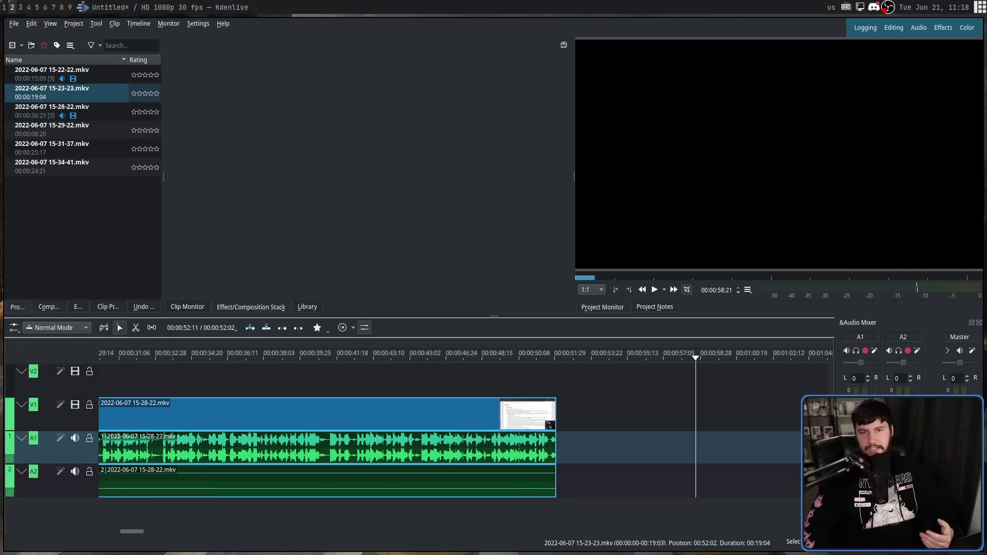
- Add 15-23-23 and undo it, then place only its audio on A1/A2 after the 15-28-22 clip
click(88, 95)
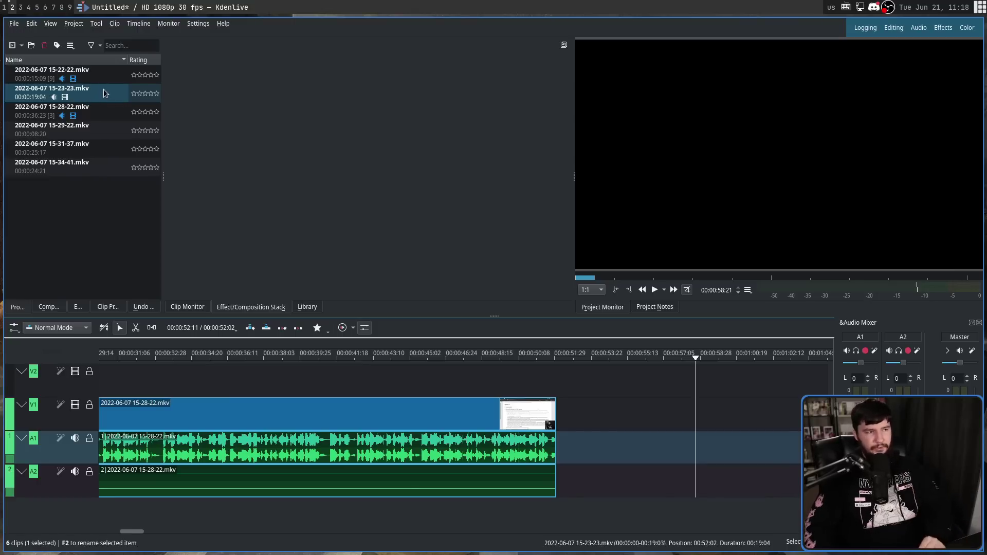
drag(107, 87, 546, 441)
click(116, 202)
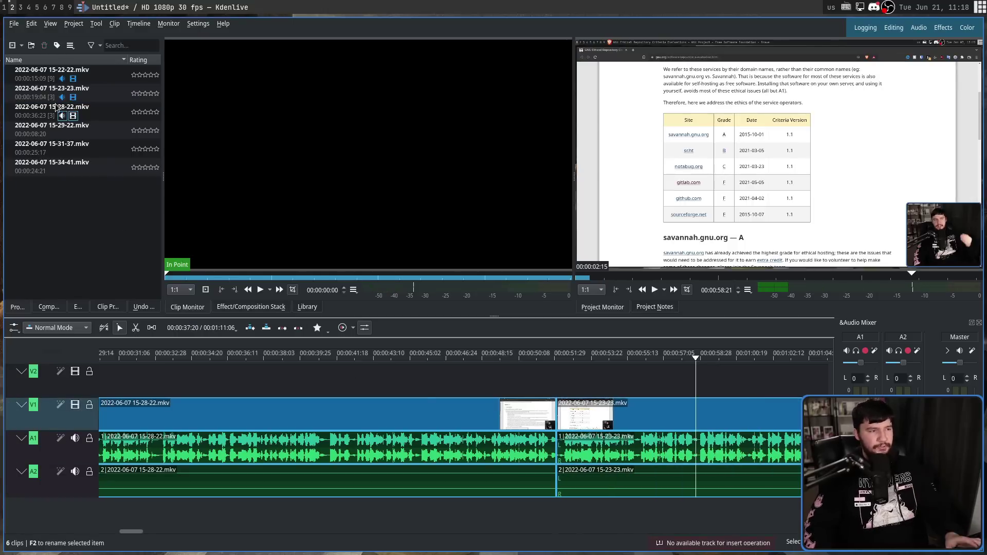
key(ctrl+z)
key(ctrl+z)
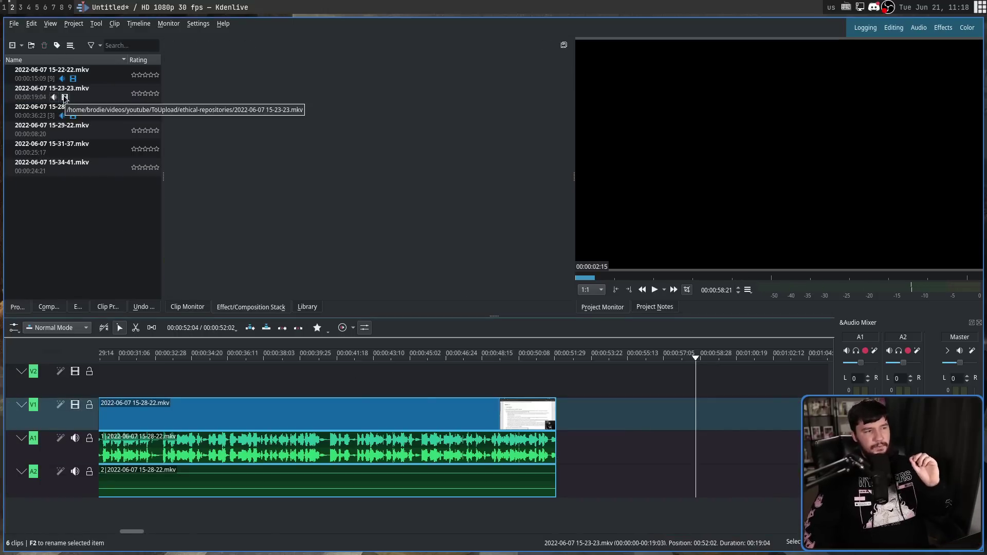
drag(63, 96, 115, 105)
drag(54, 97, 558, 451)
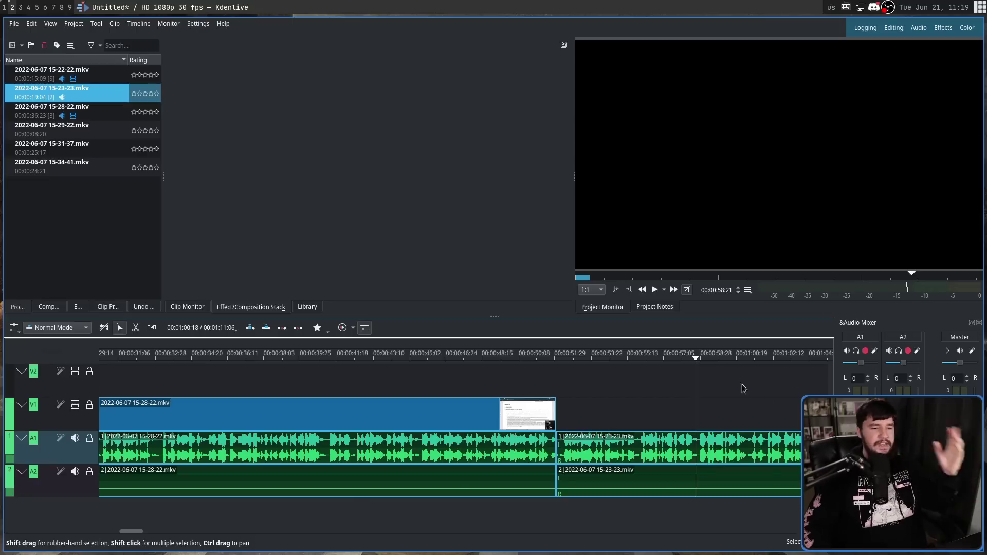
- Swap the audio-only piece for the full 15-23-23 clip and ungroup its video from its audio
click(689, 440)
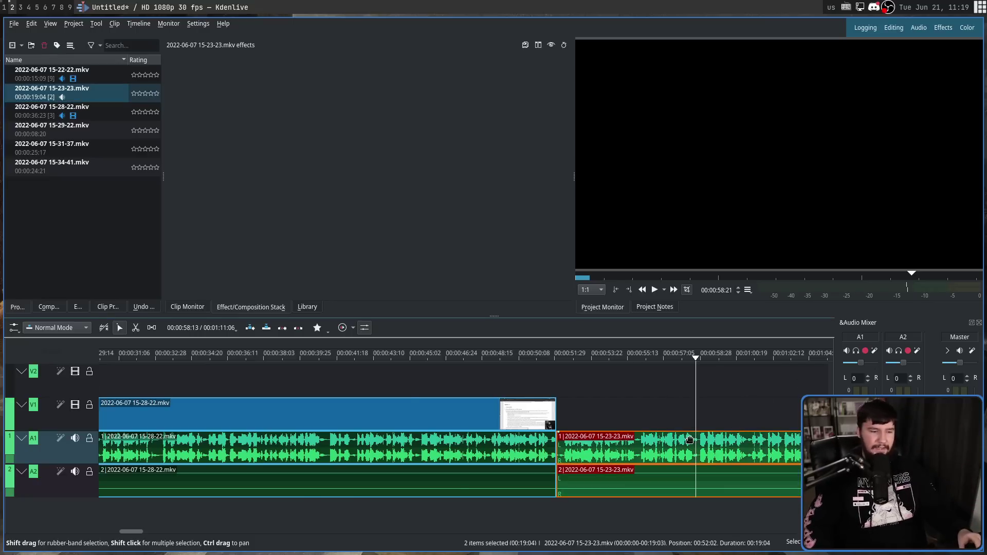
key(Delete)
drag(101, 88, 614, 424)
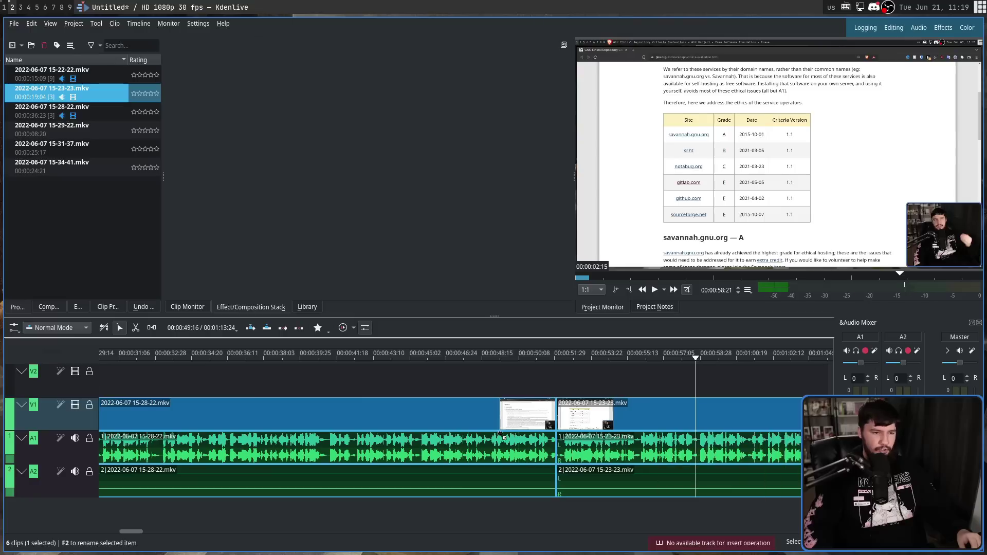
right_click(616, 428)
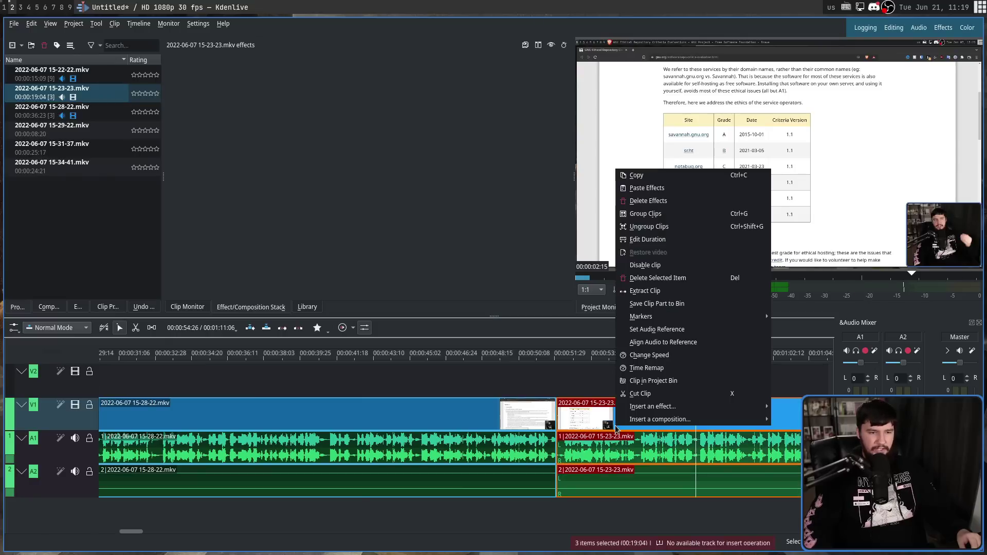
click(649, 226)
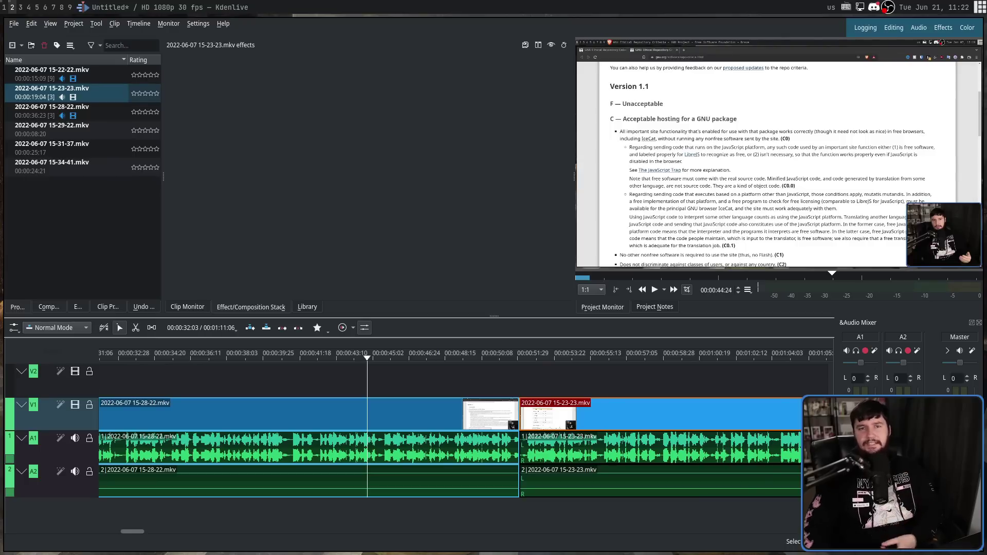
- Select the V1 clips, mute audio track A1 and play the edit back from about 38 seconds
click(574, 409)
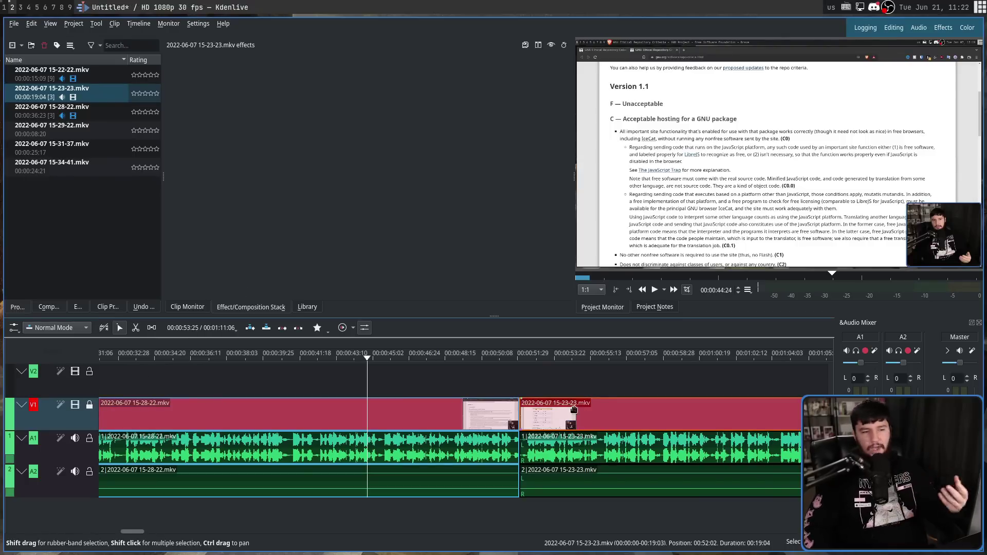
scroll(565, 408, right, 1)
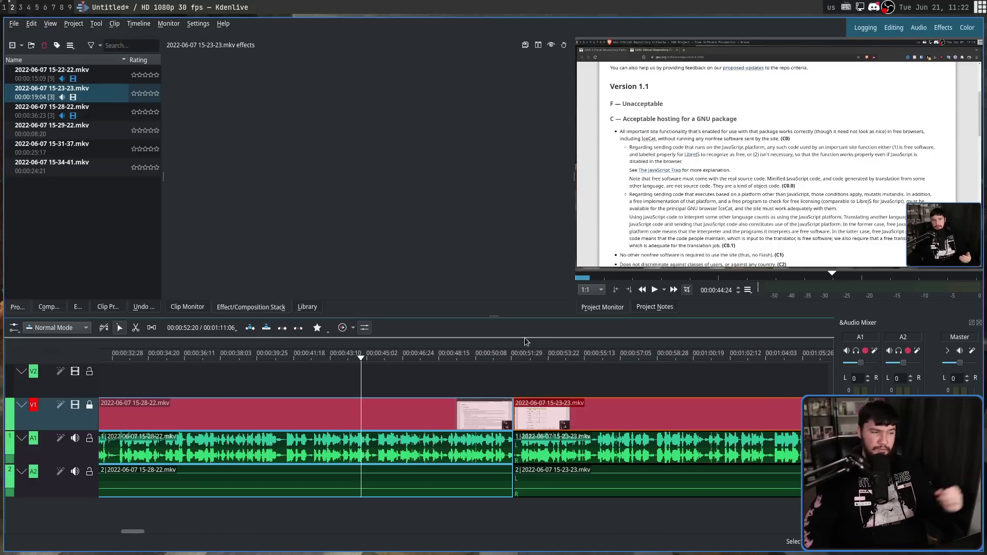
click(74, 438)
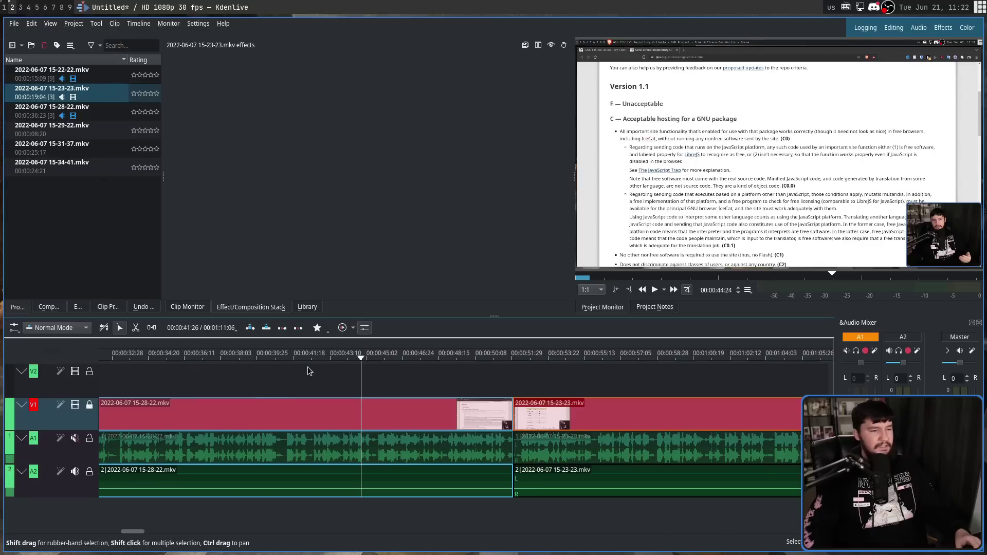
click(227, 353)
key(space)
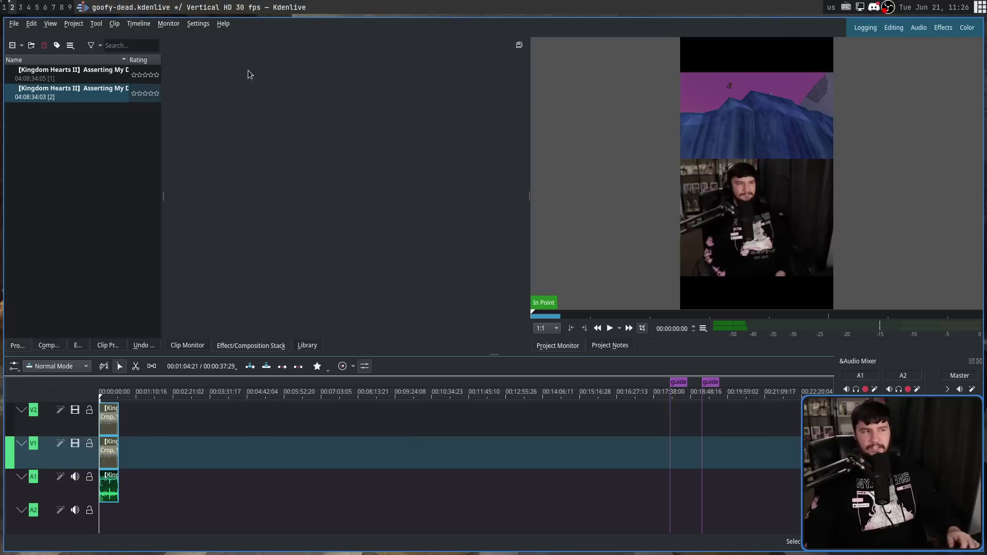
- Place the gameplay clip on track V2 and position the playhead around 00:22:16
drag(107, 94, 302, 427)
click(781, 395)
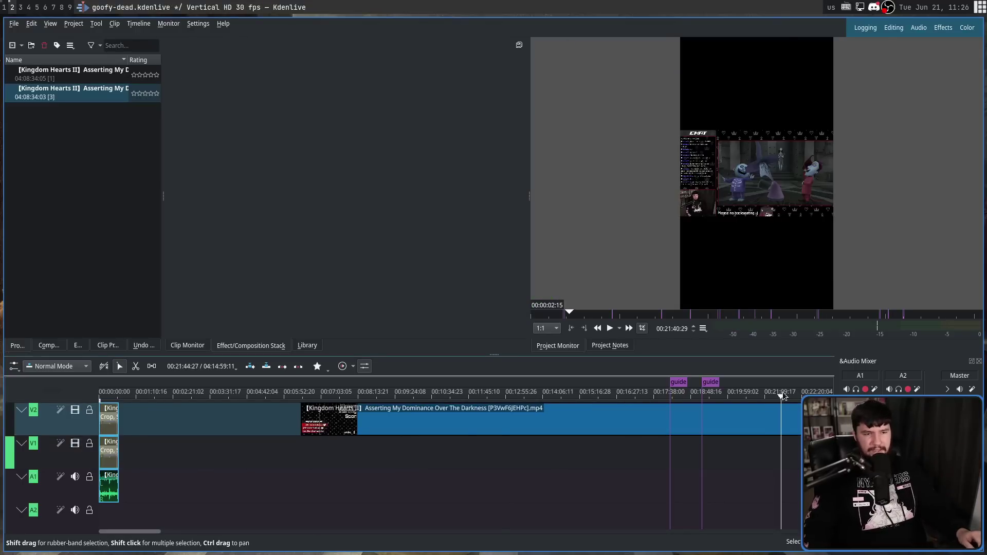
scroll(781, 395, down, 1)
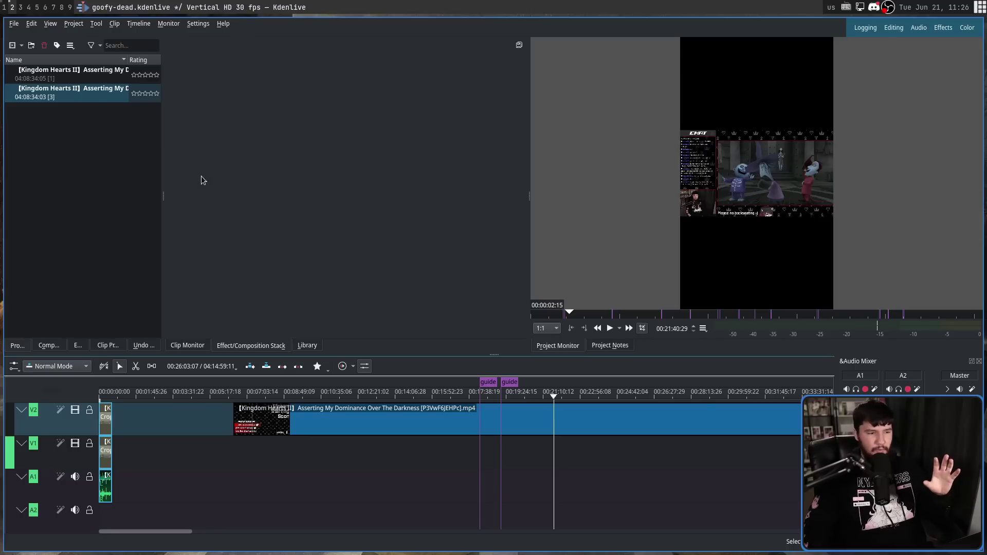
drag(101, 394, 91, 394)
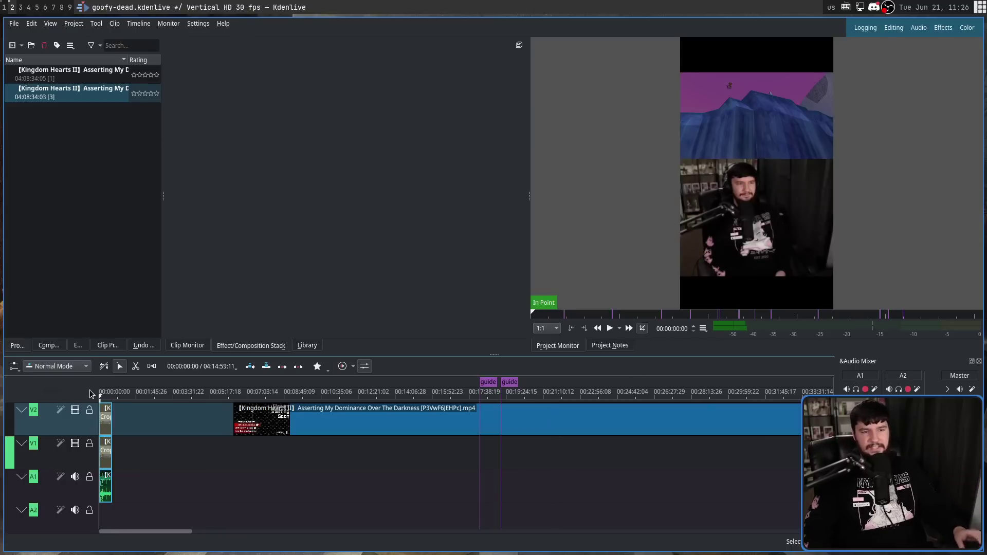
click(522, 424)
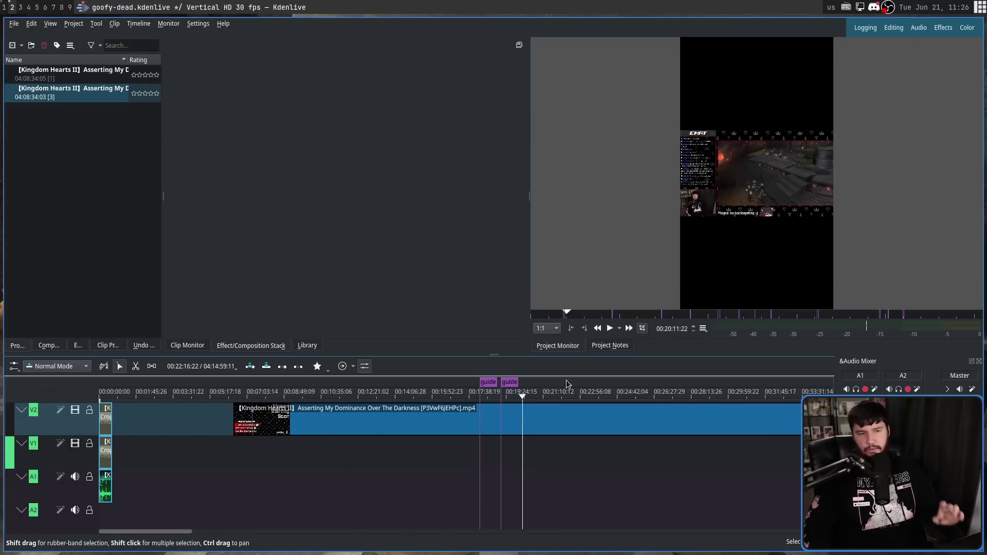
- Add a second copy of the gameplay clip to V1, align it under V2, and disable V1
click(103, 97)
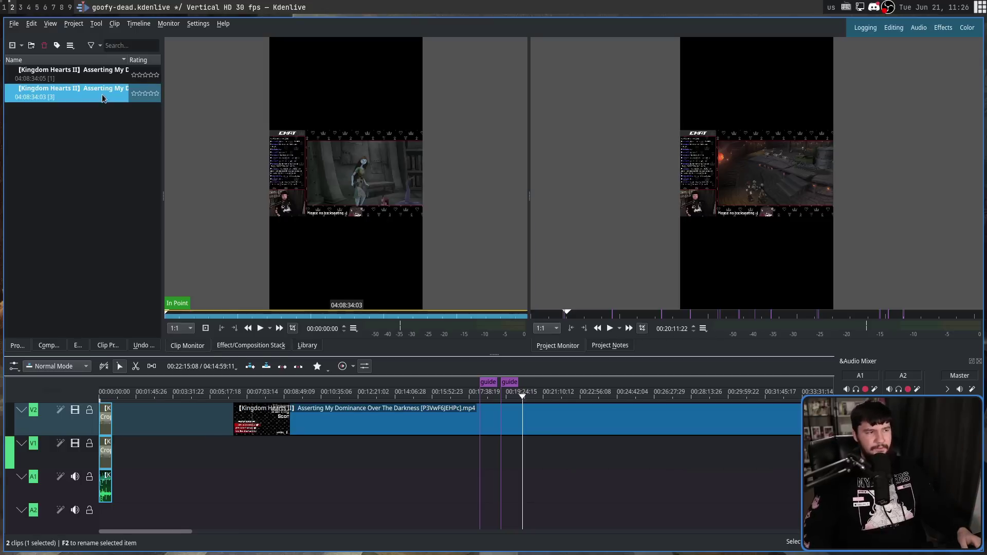
drag(103, 98, 237, 454)
click(337, 457)
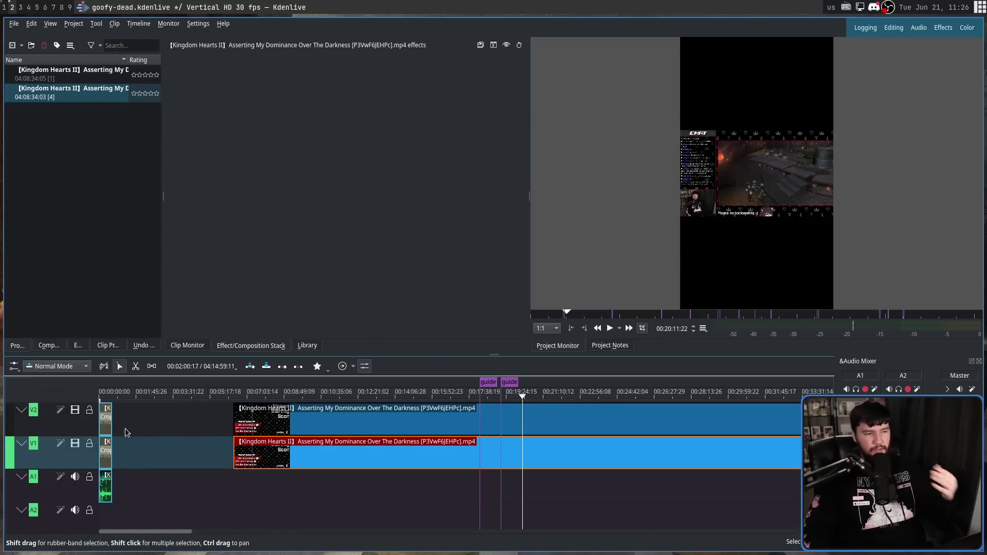
click(76, 445)
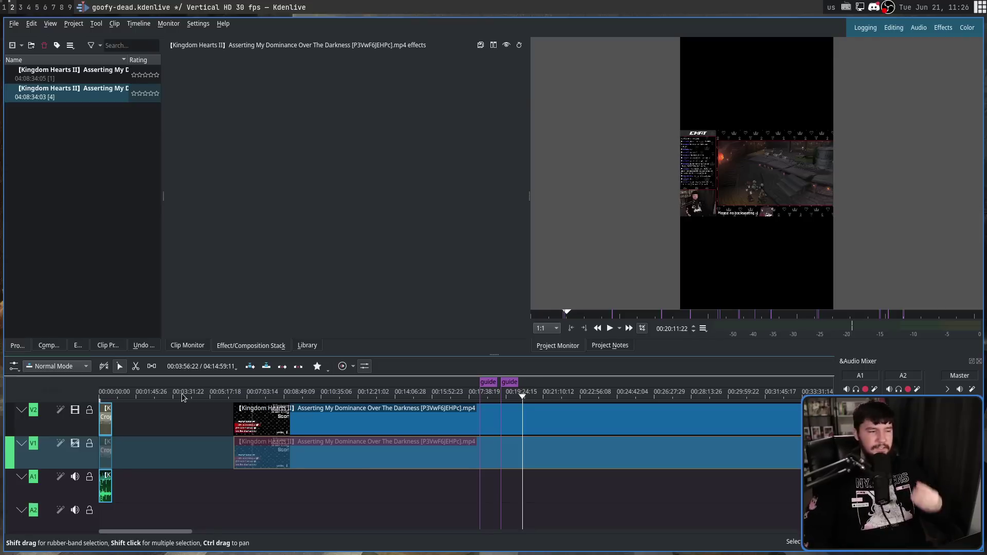
click(474, 398)
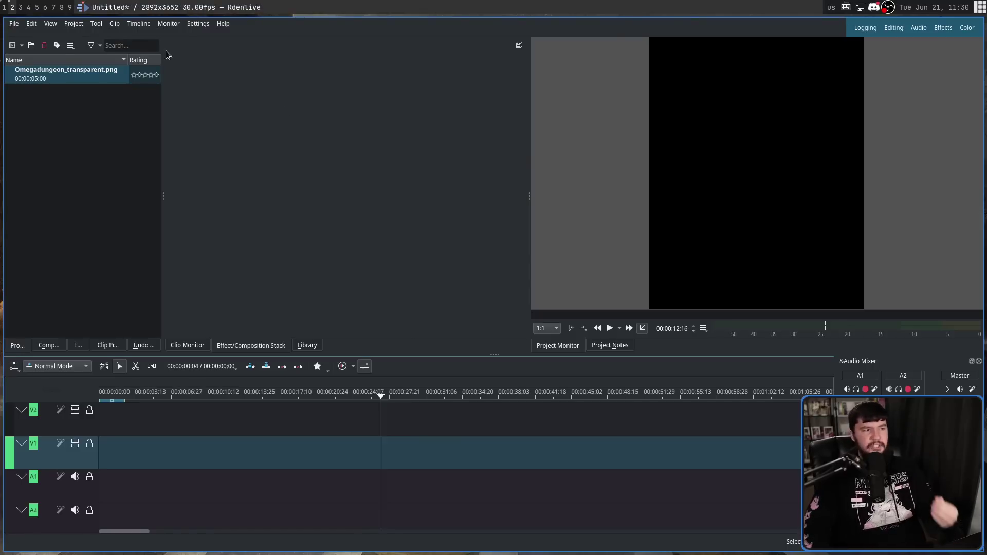
- Place Omegadungeon_transparent.png at the start of Kdenlive's V1, then add it to Olive's Sequence 01
mouse_move(66, 73)
mouse_down()
mouse_move(128, 452)
mouse_move(103, 452)
mouse_move(705, 450)
mouse_move(652, 421)
mouse_move(360, 423)
mouse_move(568, 420)
mouse_up()
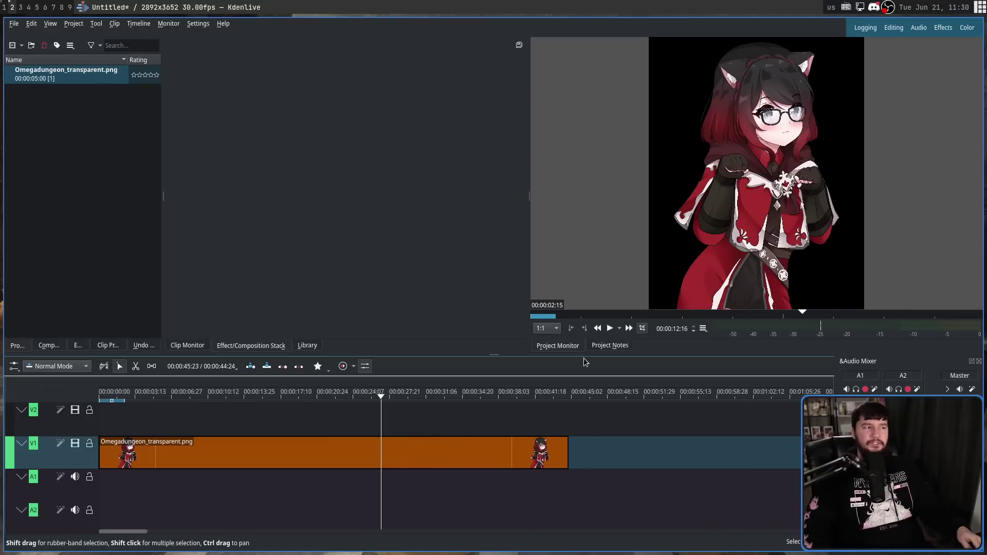
key(super+1)
drag(92, 73, 77, 412)
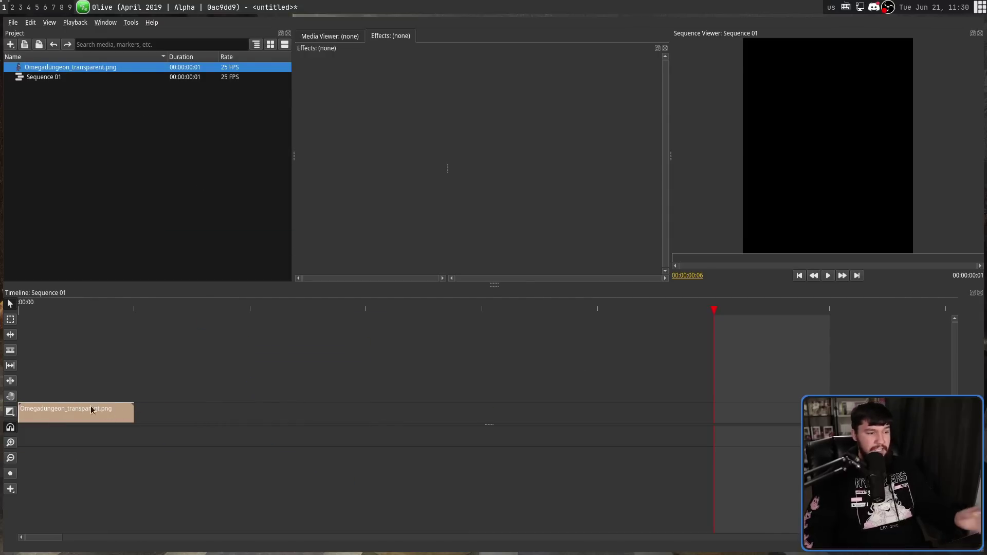
- Select the Olive image clip to show its Transform settings, try lengthening it, and step one frame
click(45, 411)
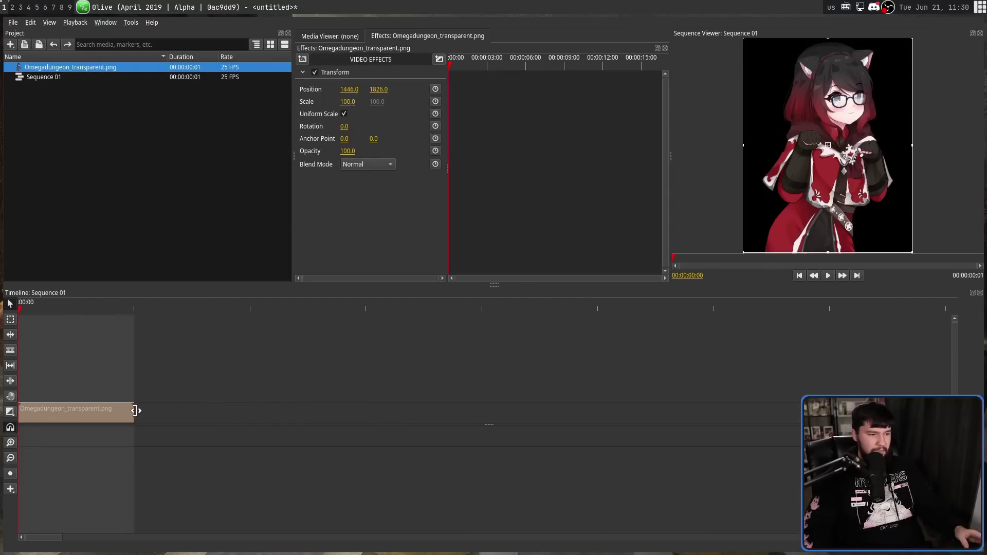
drag(135, 411, 457, 410)
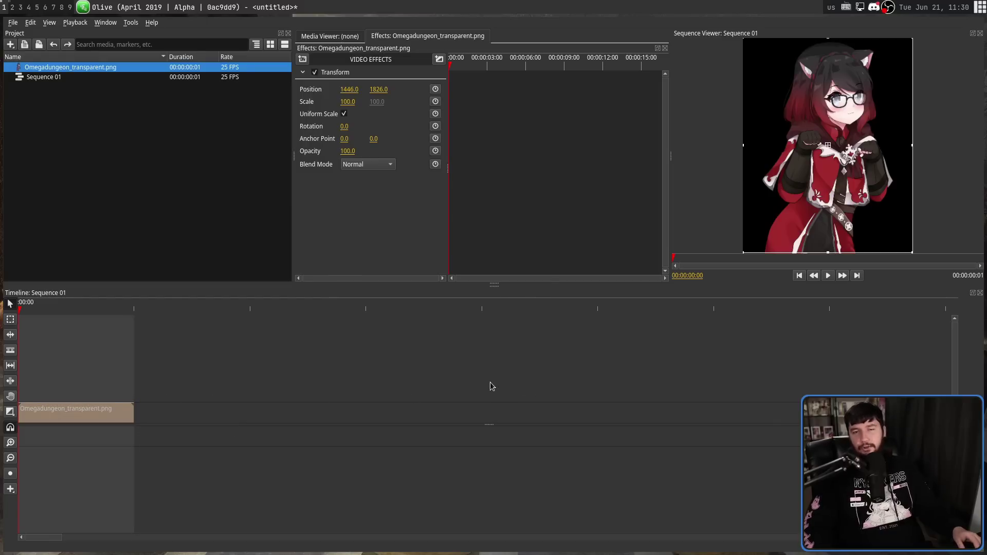
key(Right)
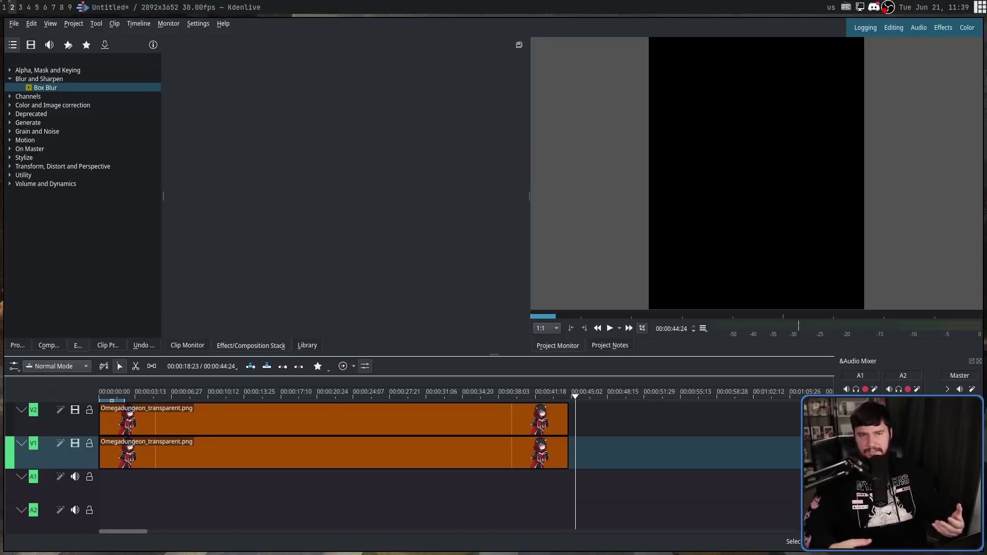
- Group the stacked V1 and V2 Omegadungeon_transparent.png clips
click(283, 421)
shift+click(305, 465)
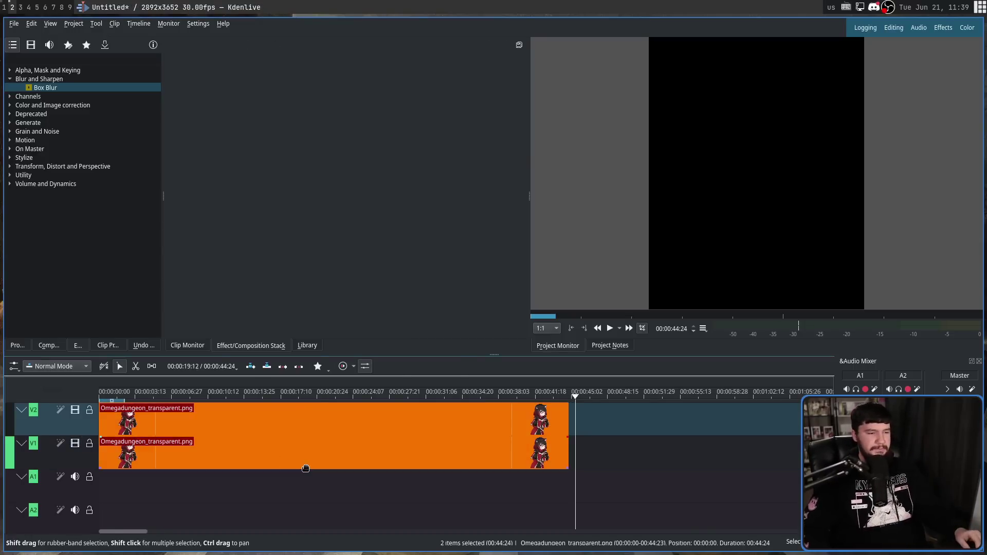
right_click(306, 467)
click(375, 253)
click(683, 473)
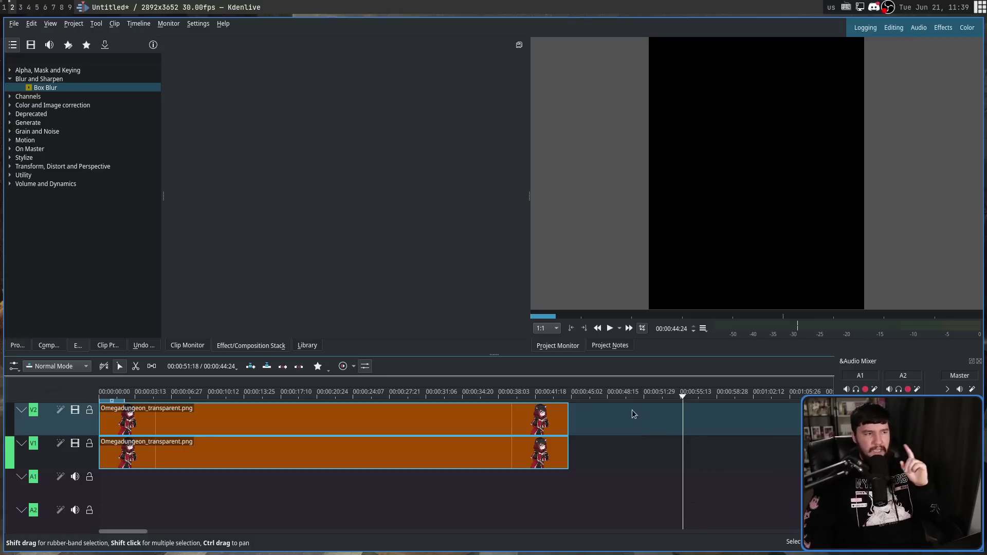
- Apply Box Blur to the top V2 clip and bring up its blur settings
click(50, 89)
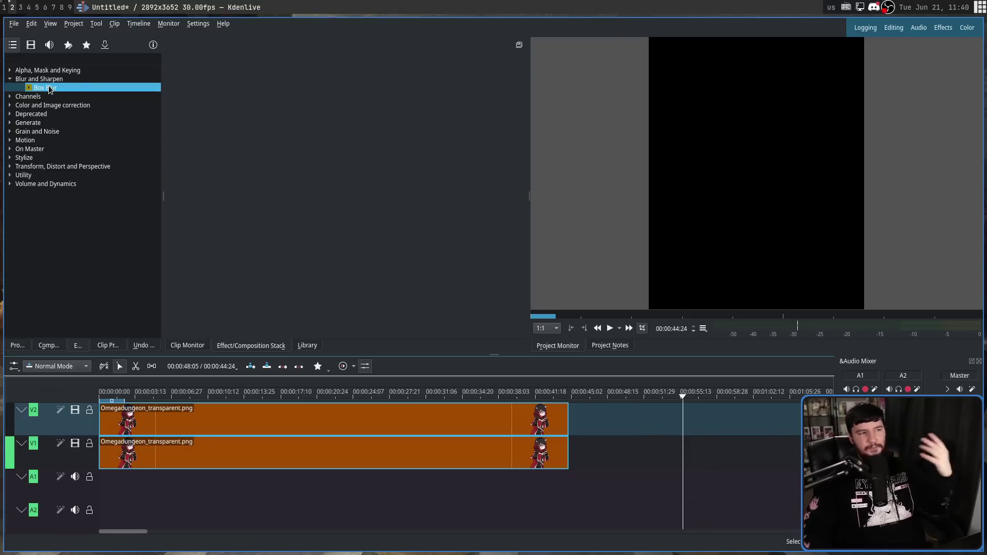
drag(50, 89, 366, 418)
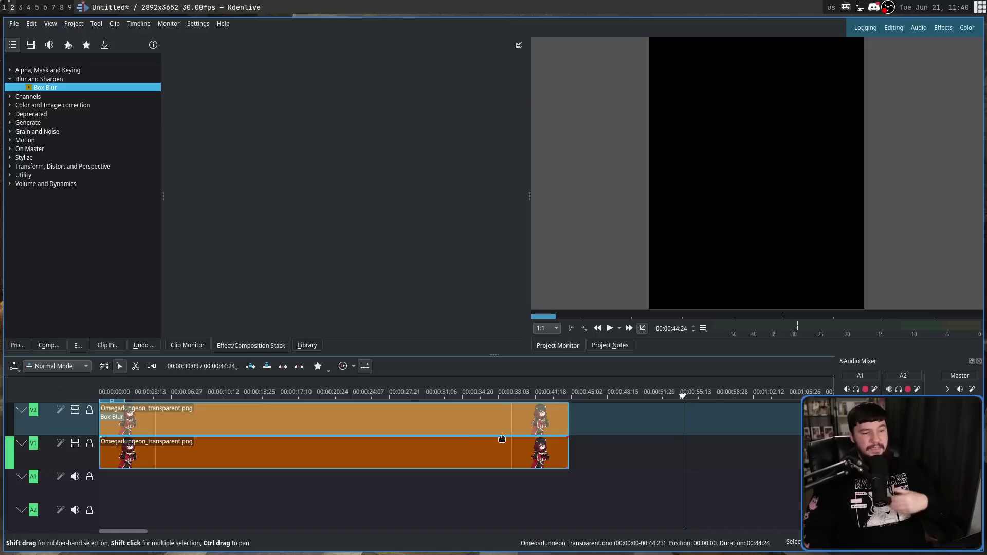
click(476, 431)
shift+click(470, 450)
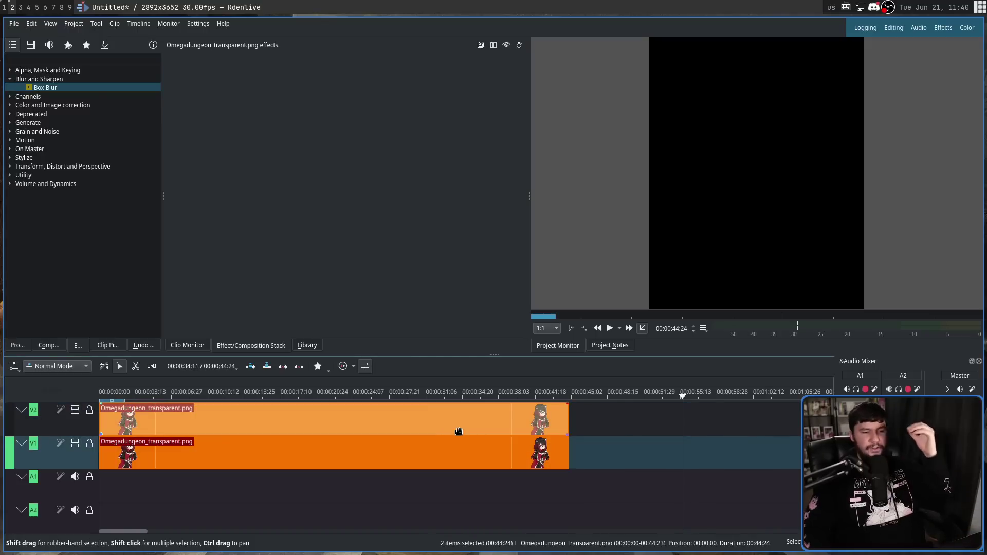
click(459, 431)
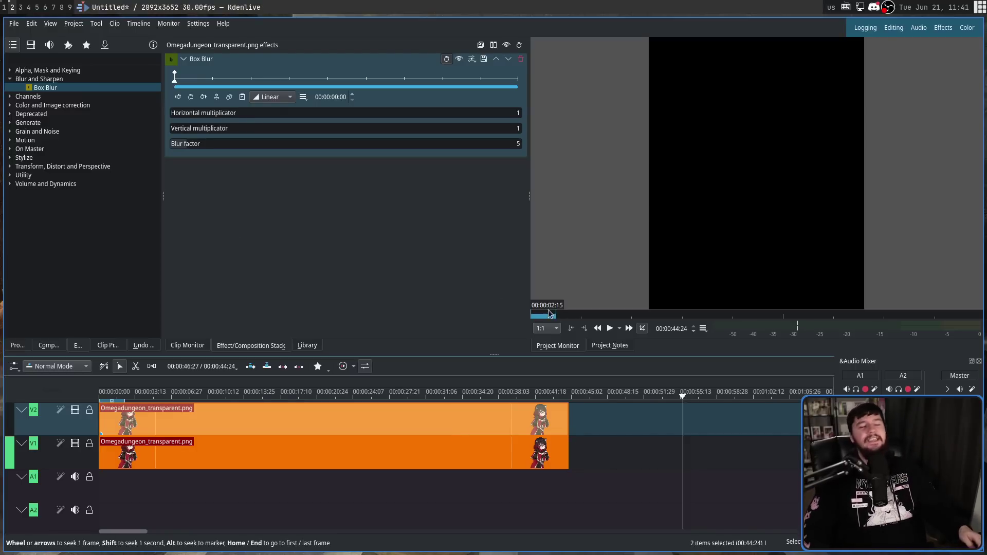
- In Olive, select both Omegadungeon image clips and link them together
key(super+1)
click(82, 388)
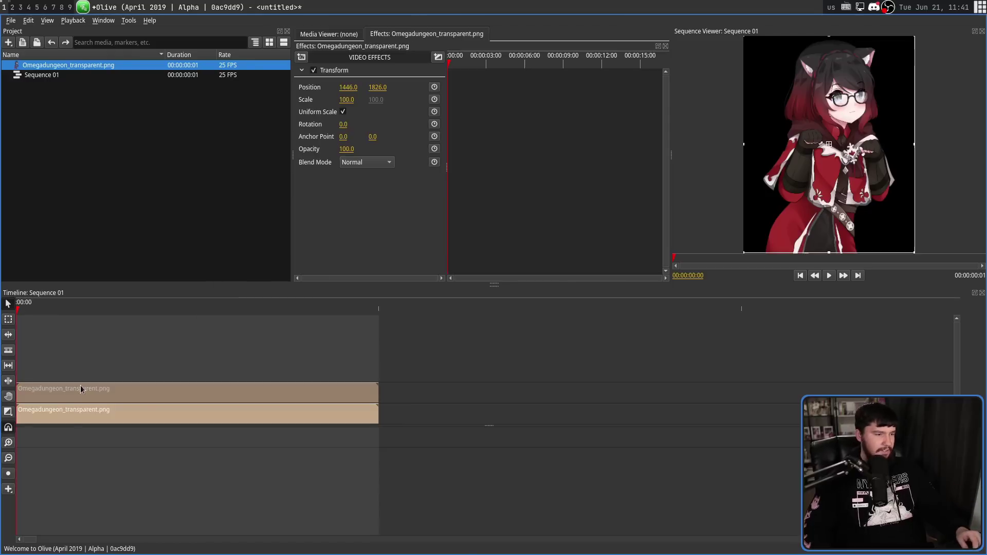
shift+click(71, 415)
right_click(71, 415)
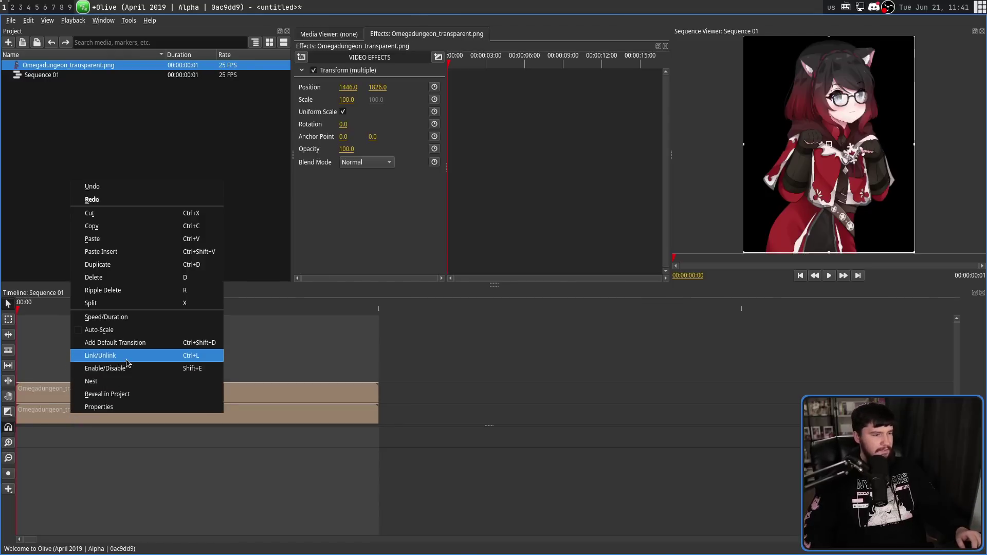
click(132, 355)
click(448, 359)
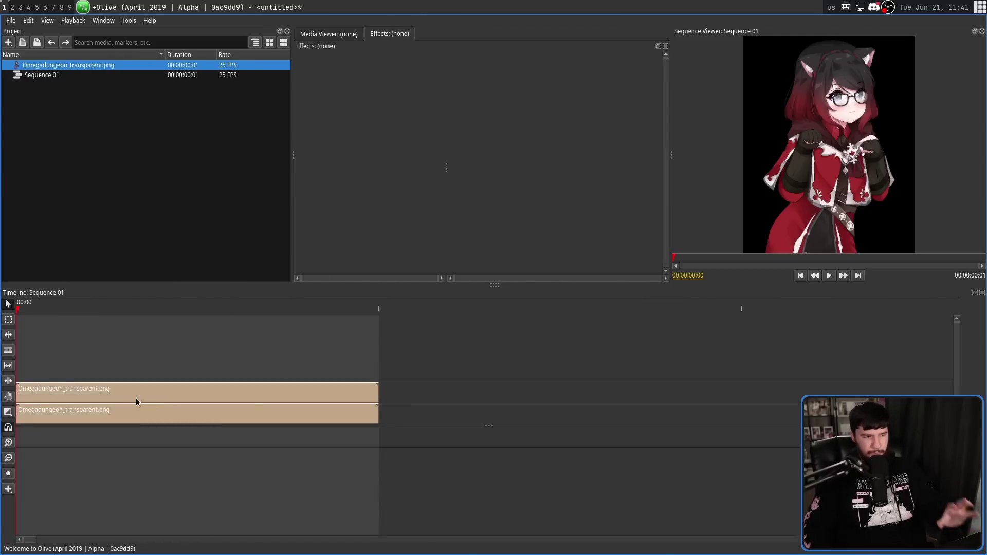
- Add a Distort > Bulge effect to both linked clips at once
click(164, 390)
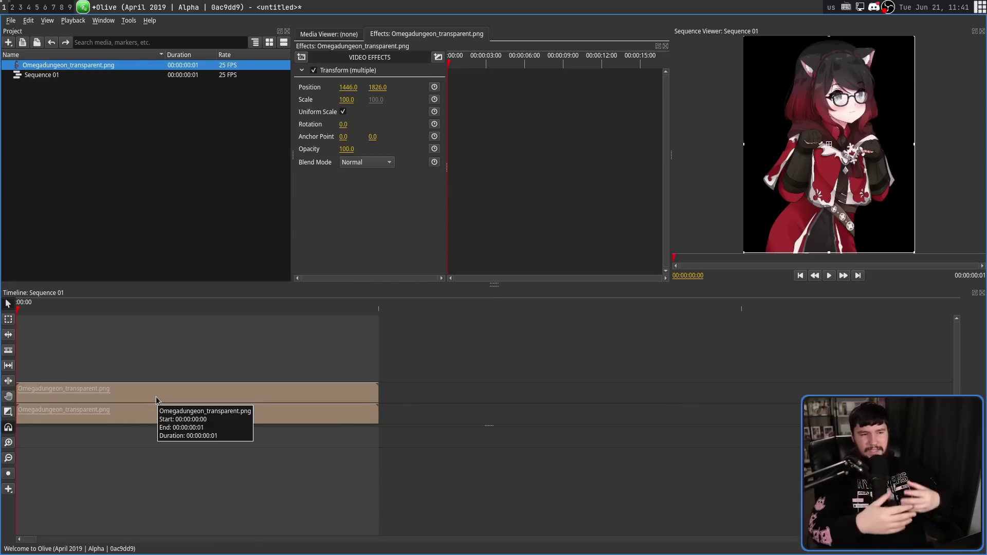
click(301, 57)
mouse_move(328, 87)
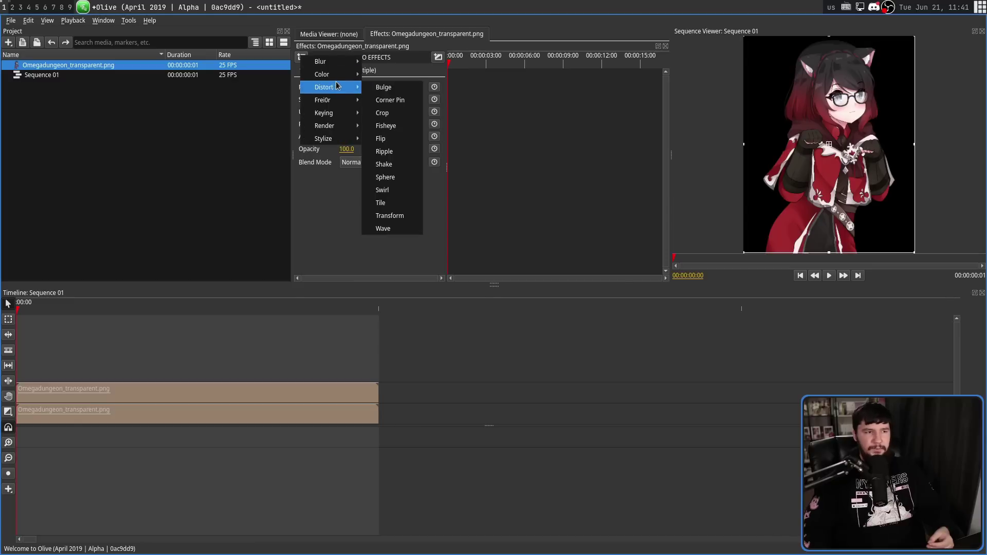
click(403, 90)
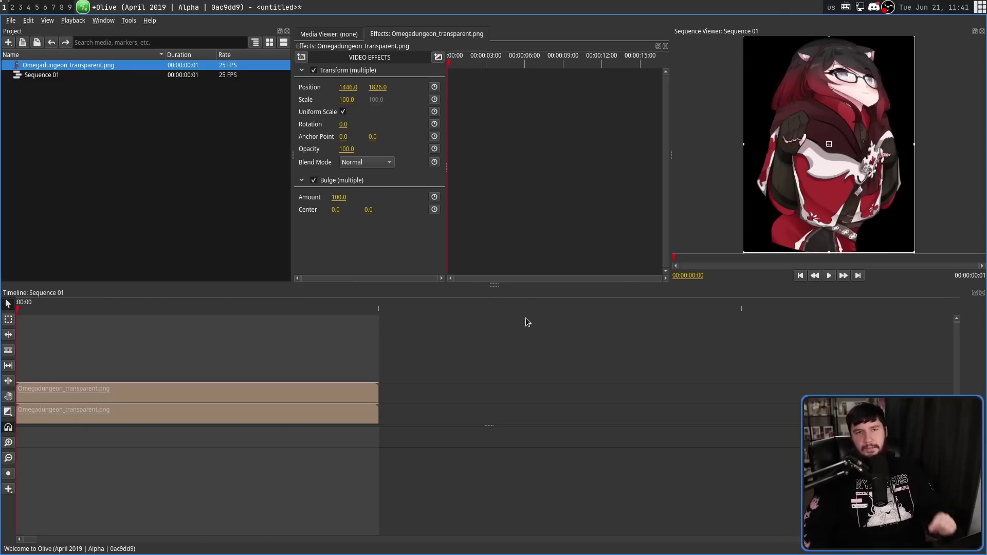
- Unlink the two clips and check each one keeps its own Bulge effect
drag(469, 389, 448, 369)
right_click(132, 403)
click(169, 345)
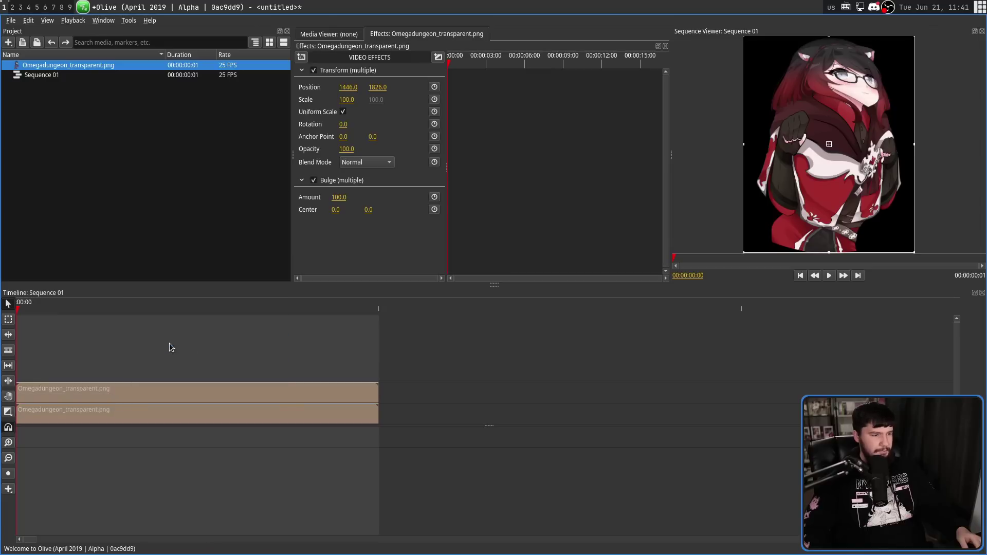
click(476, 400)
click(171, 387)
click(174, 417)
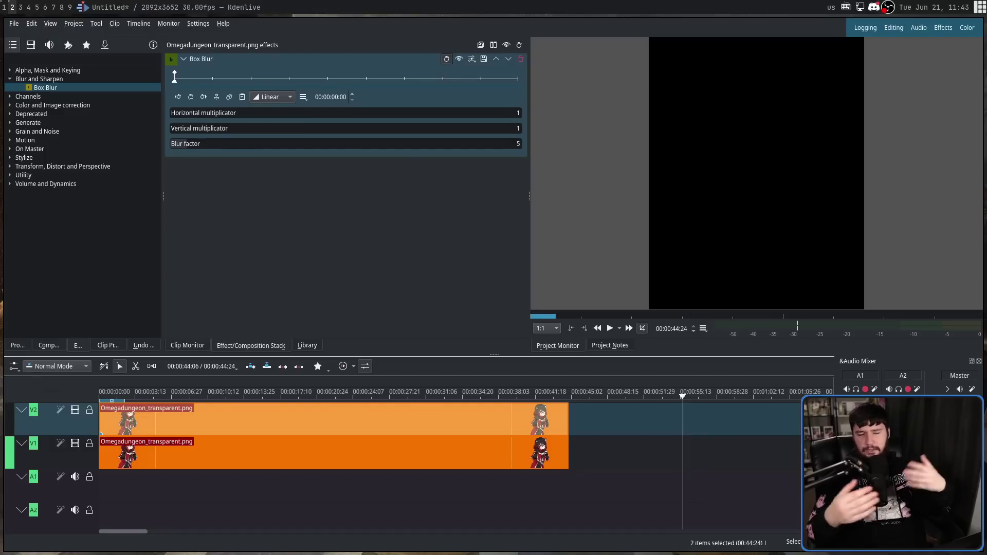
- Open Render Project, raise Custom Quality to 100% and pick the WebM-VP8/Vorbis preset
key(ctrl+Return)
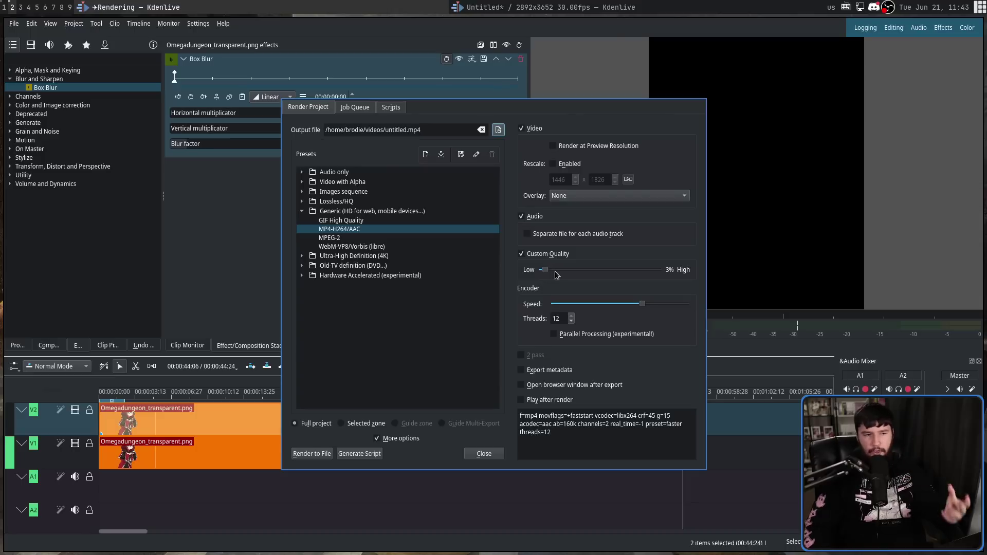
drag(546, 274, 796, 294)
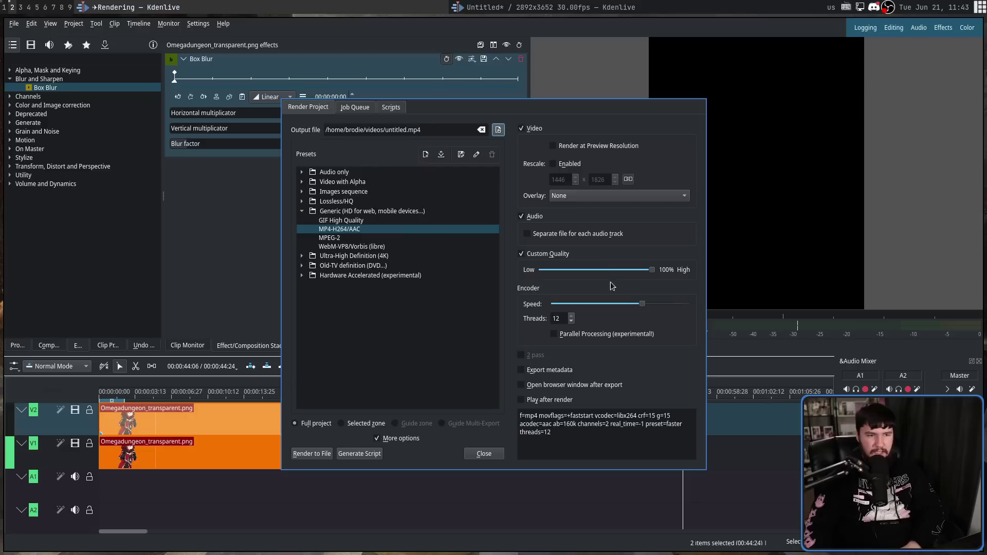
click(332, 247)
- Expand the Old-TV, Hardware Accelerated and Ultra-High Definition (4K) preset groups
click(301, 266)
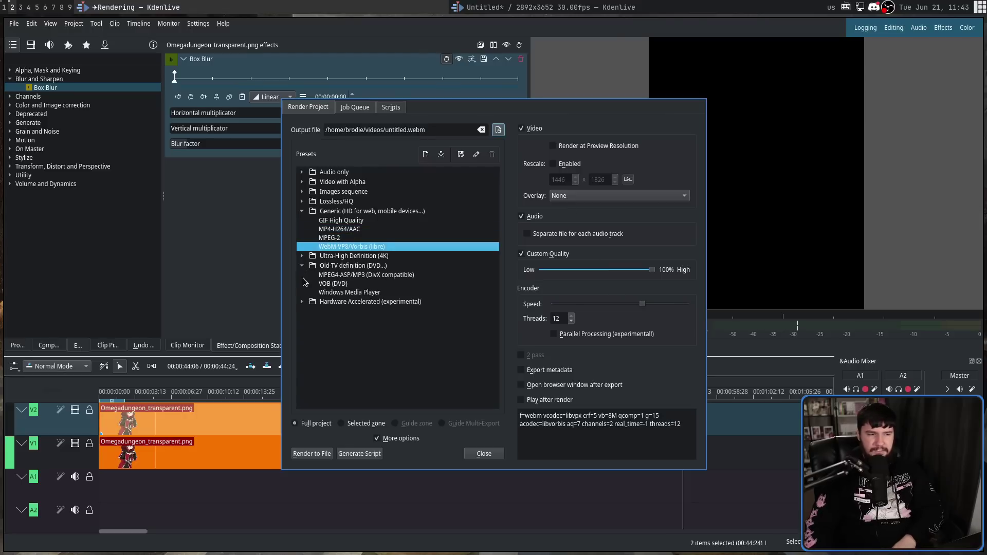
click(301, 302)
click(302, 256)
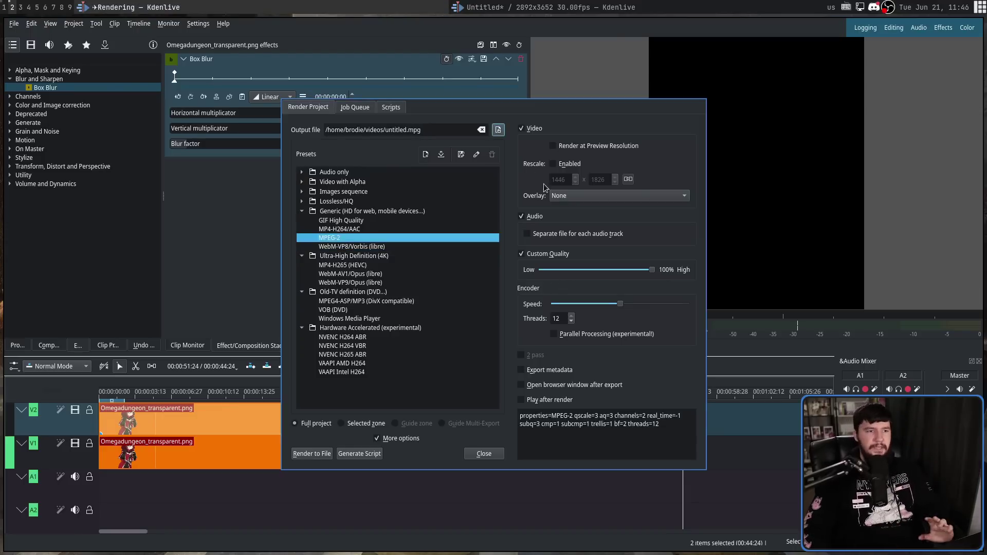
- Cancel saving a custom preset, switch to MP4-H264/AAC and render to untitled.mp4
click(461, 154)
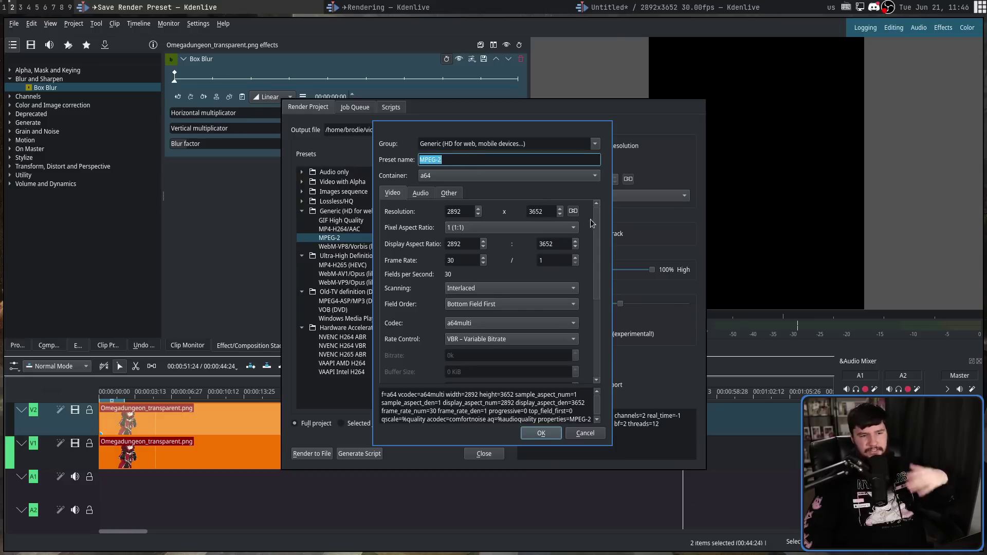
drag(596, 222, 605, 243)
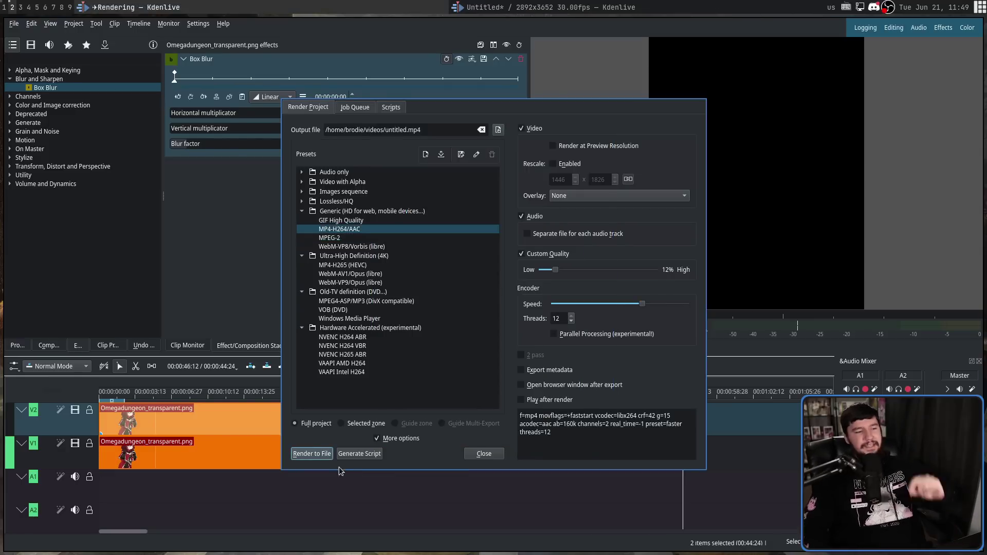
click(315, 453)
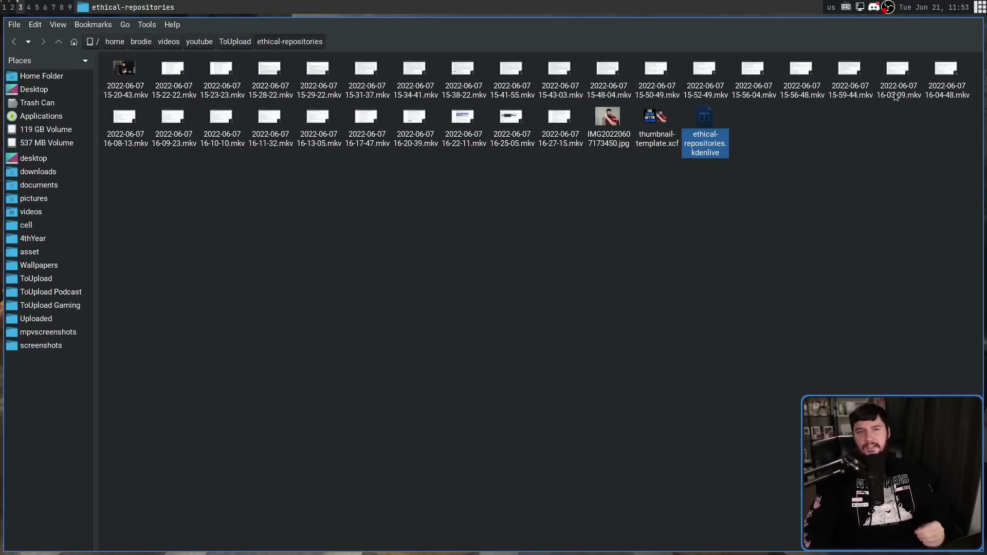
- Open ethical-repositories.kdenlive from the file manager with the text editor
right_click(717, 132)
mouse_move(762, 152)
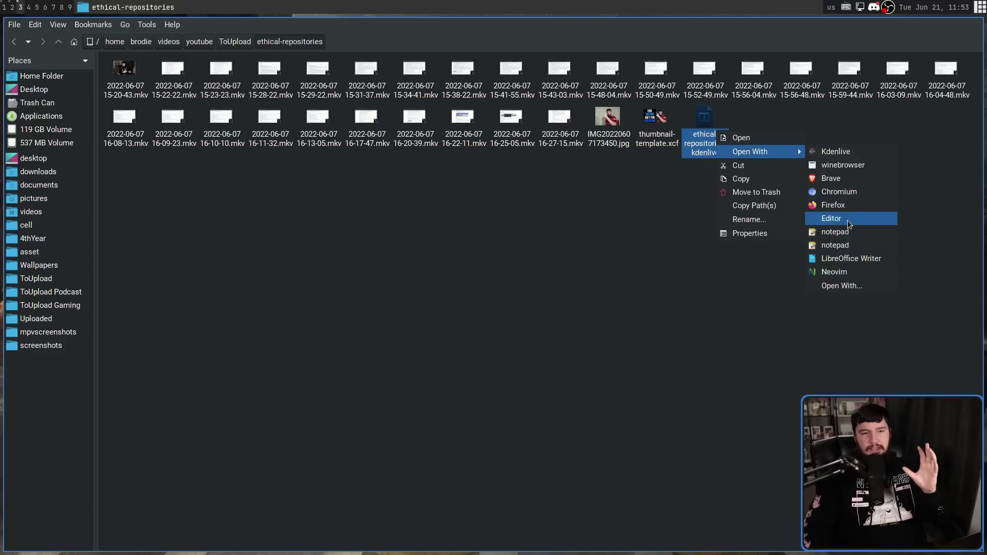
click(833, 218)
- Maximize Neovim and dismiss the coc.nvim XML server crash notice
key(super+f)
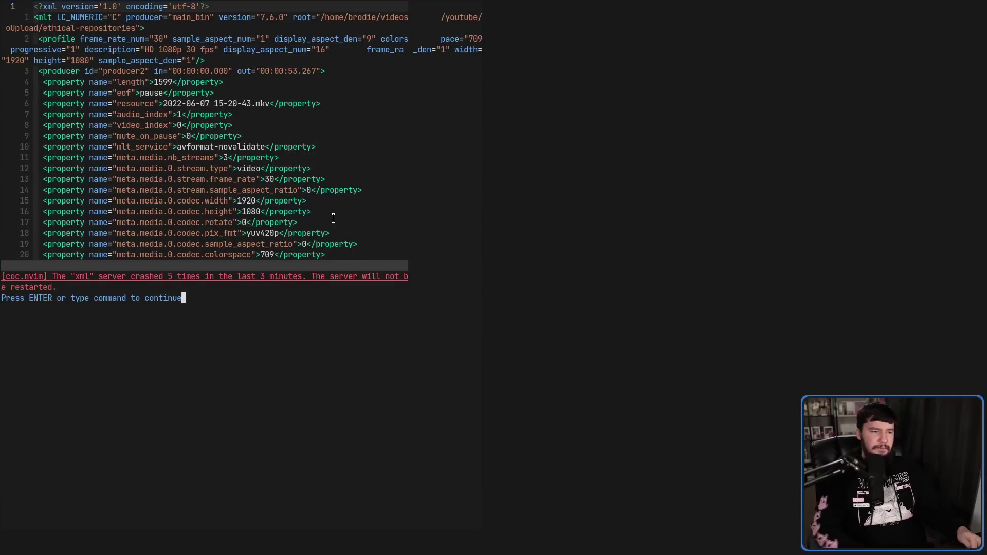
key(Return)
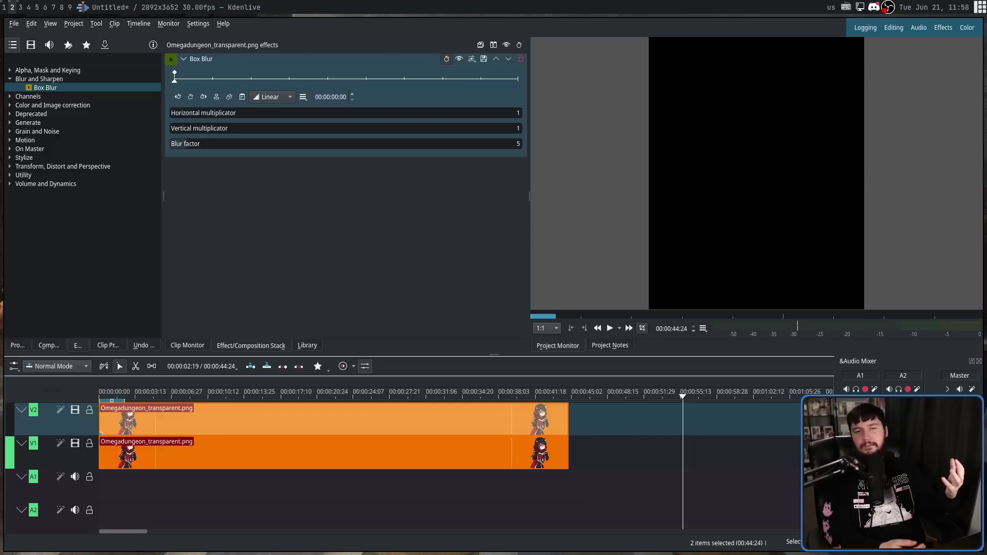
- In Olive, stack Omegadungeon_transparent.png copies on new tracks until Sequence 01 holds seven clips
key(super+1)
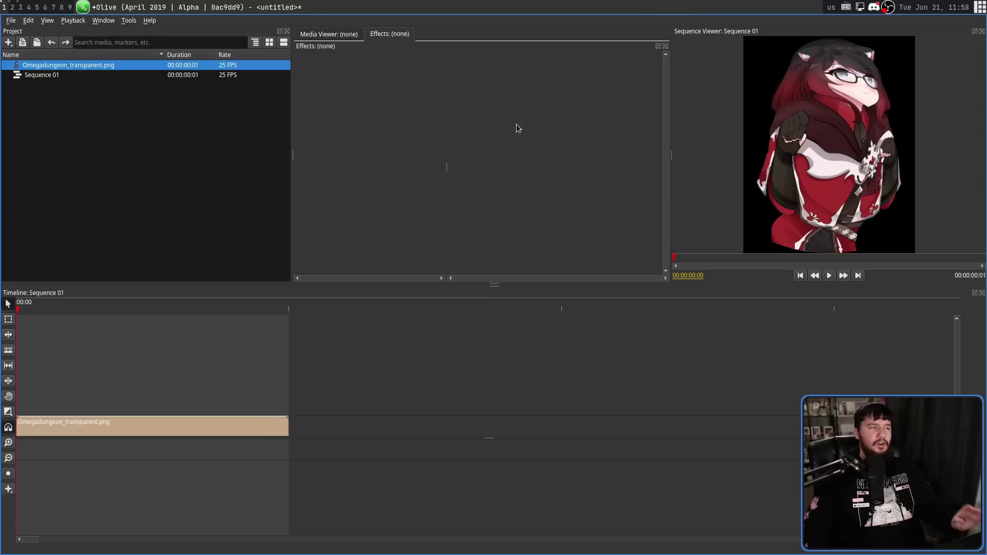
drag(62, 66, 151, 404)
drag(80, 69, 92, 393)
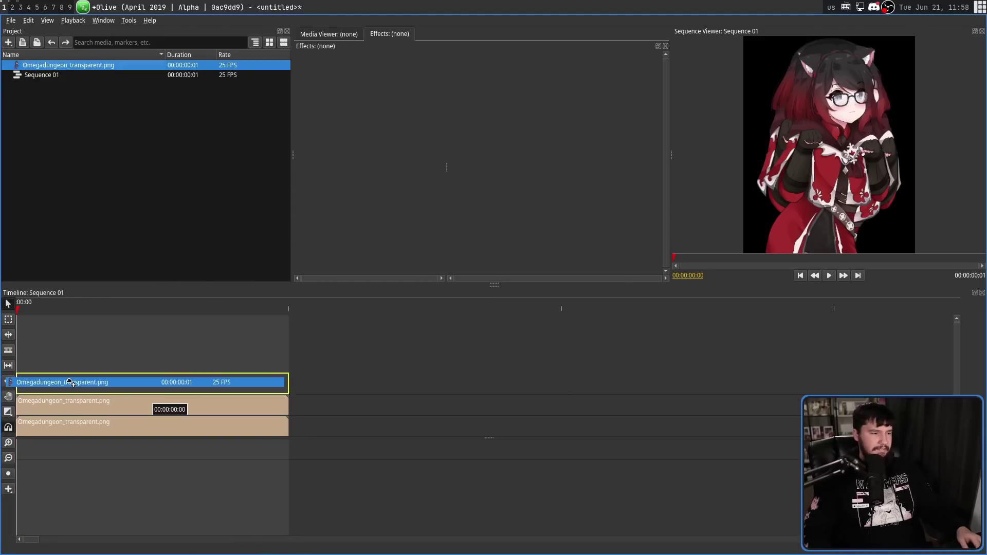
drag(116, 66, 95, 368)
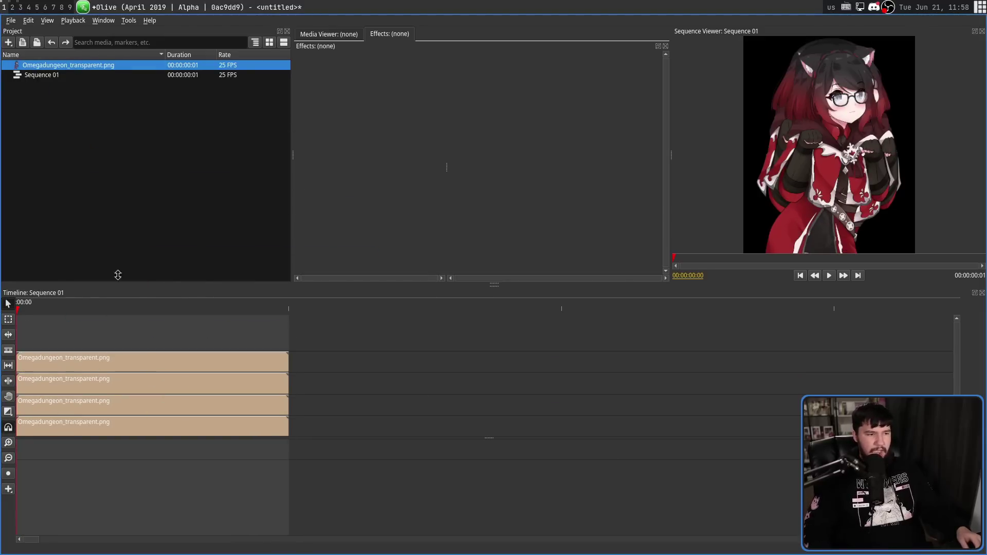
drag(121, 65, 134, 341)
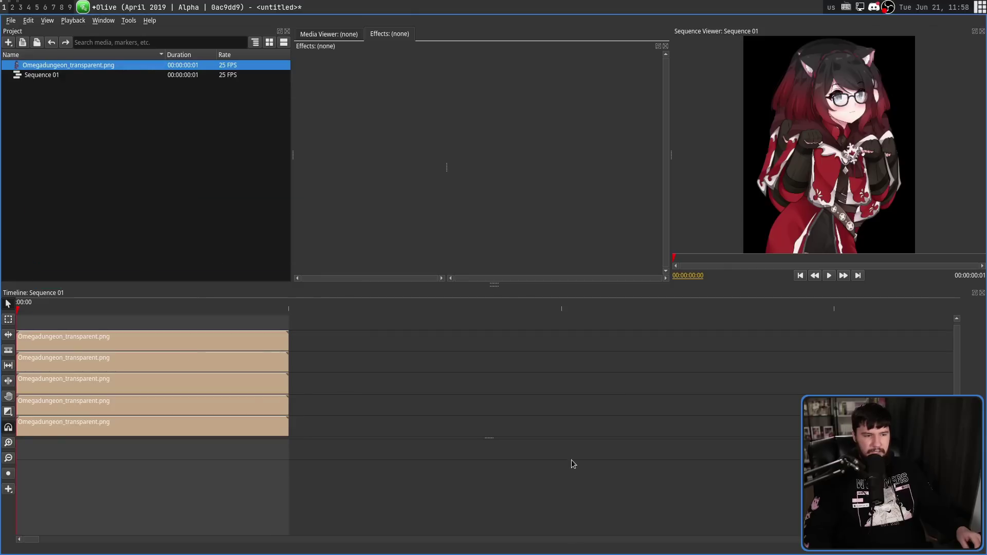
drag(489, 440, 489, 506)
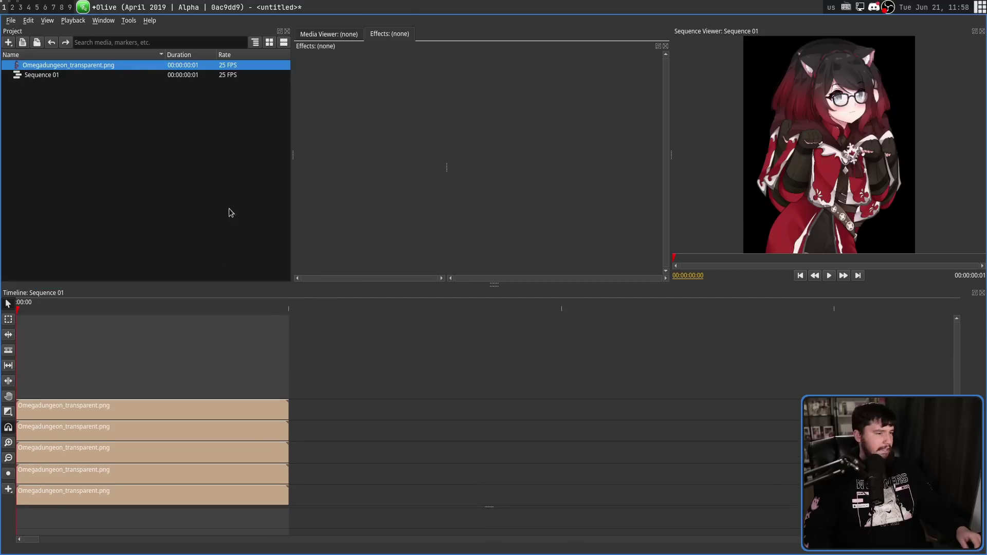
drag(108, 66, 84, 349)
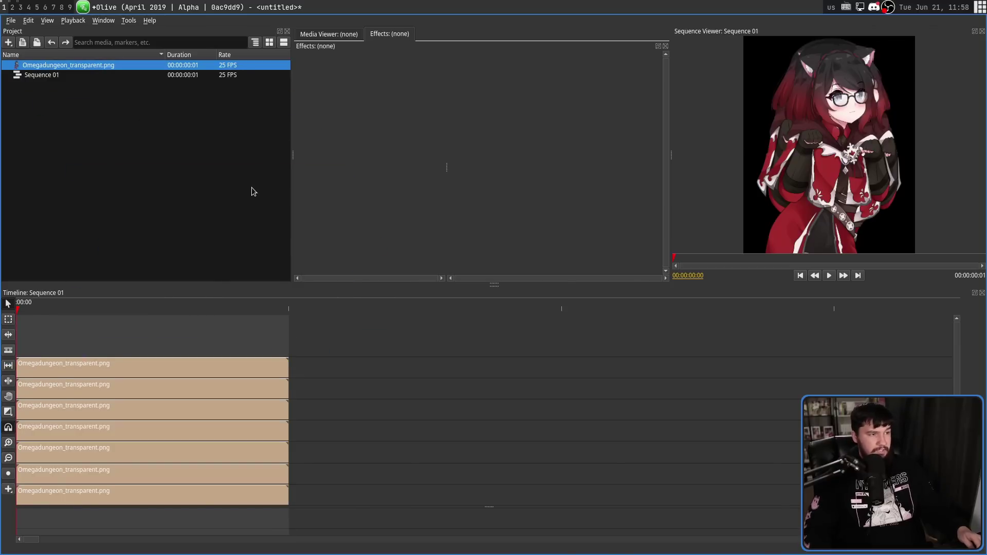
key(super+2)
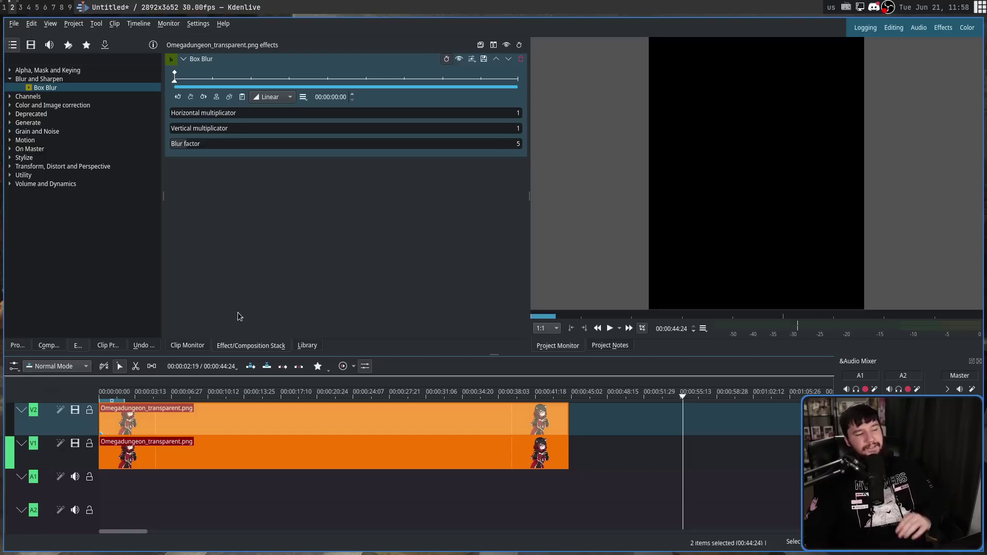
- Insert one new video track, V3, positioned above V2
right_click(88, 414)
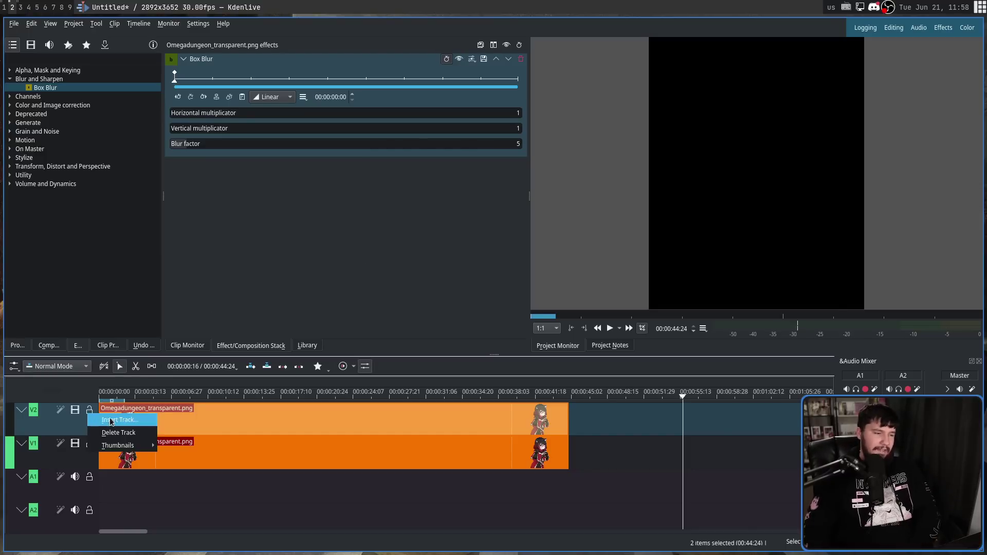
click(114, 421)
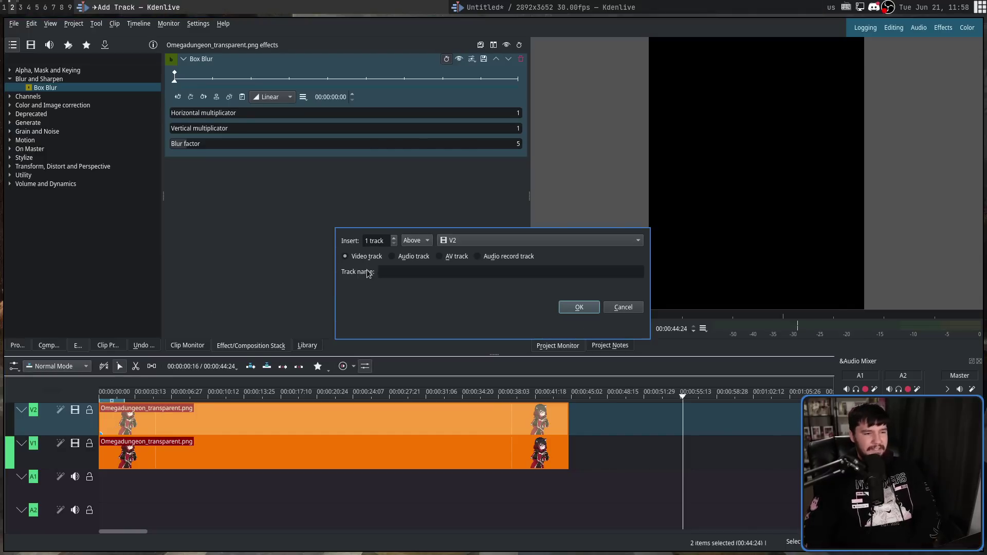
click(424, 248)
click(424, 248)
key(shift+Tab)
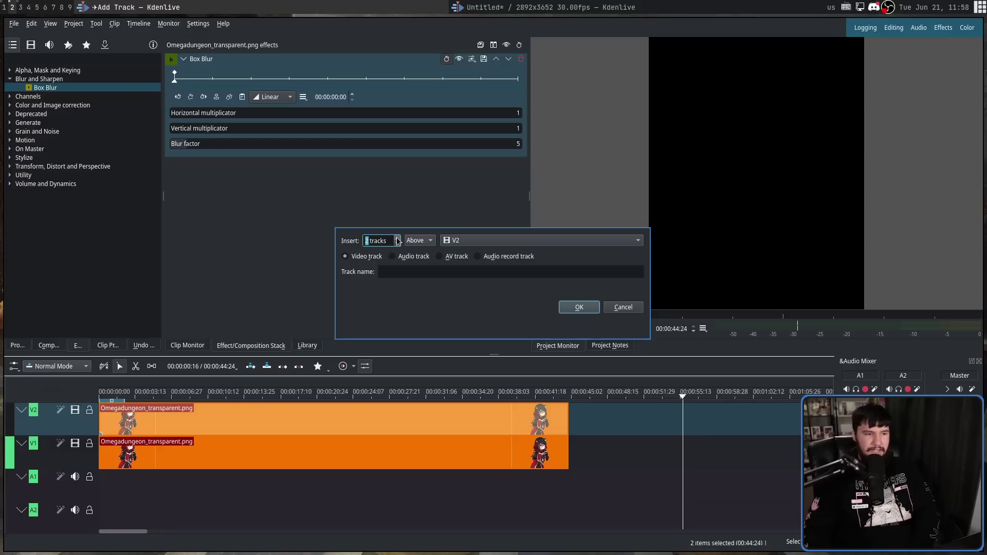
click(589, 310)
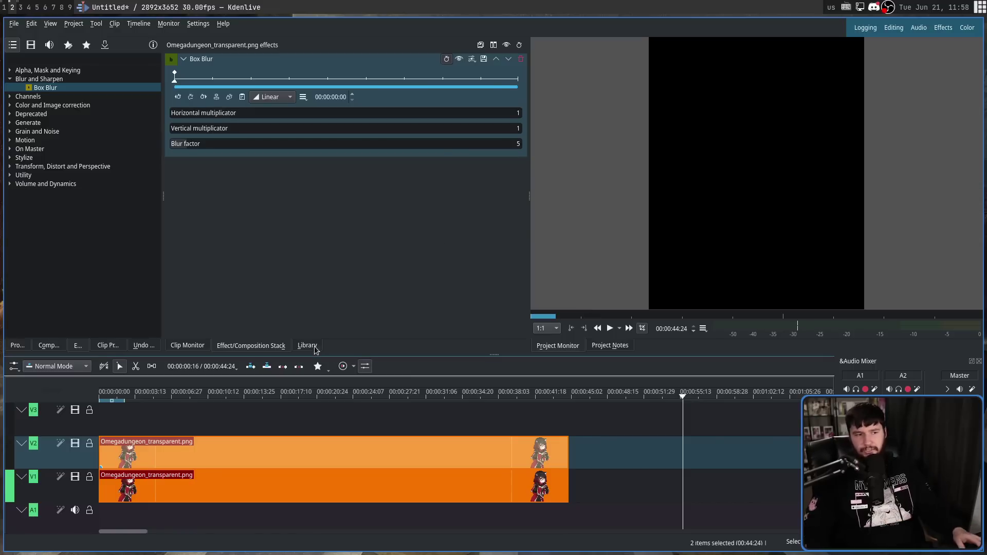
- Shrink the top clip's Transform to 11.5% and move the figure up near frame centre
key(super+1)
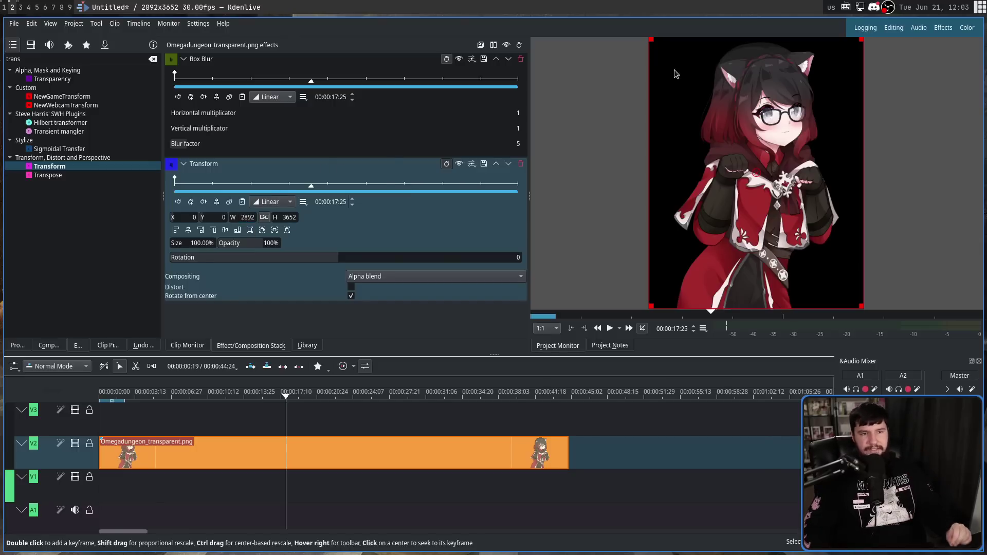
drag(651, 39, 441, 277)
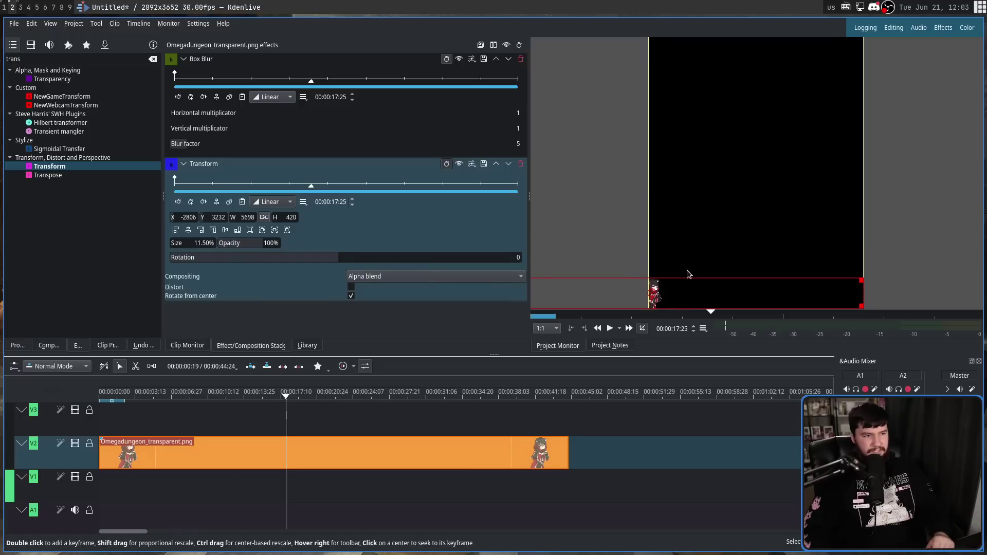
drag(651, 293, 755, 205)
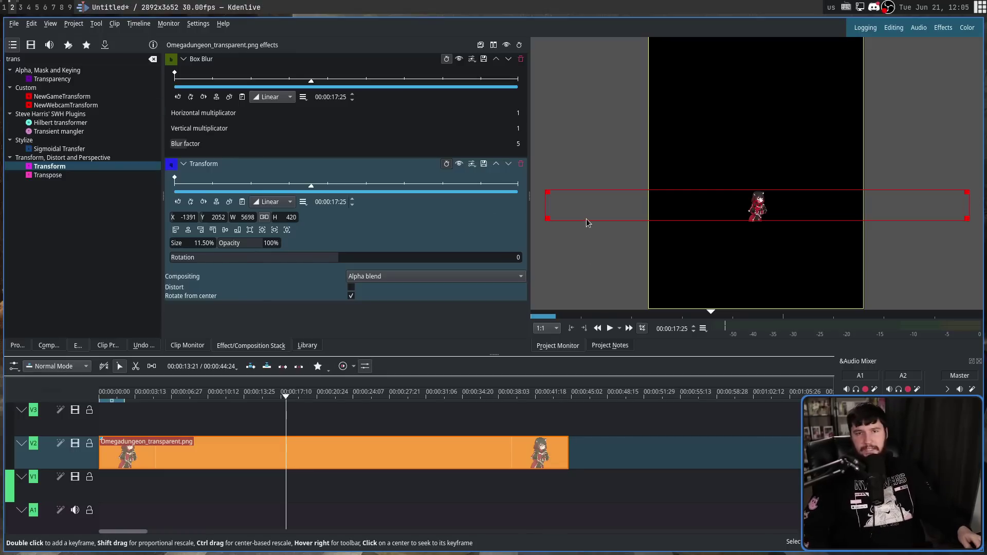
key(alt+Tab)
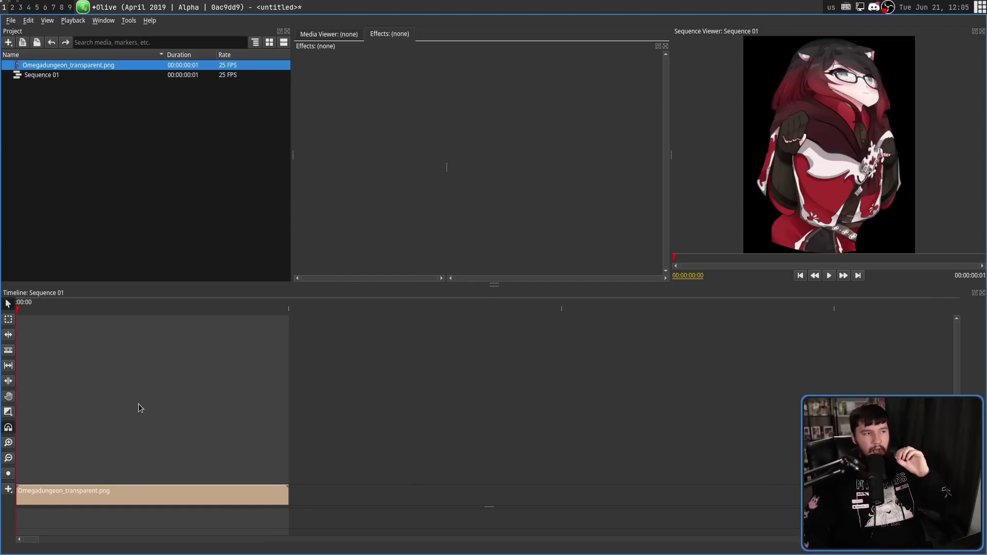
- Drop another Omegadungeon_transparent.png copy on a higher track and show its Transform settings
drag(46, 68, 172, 434)
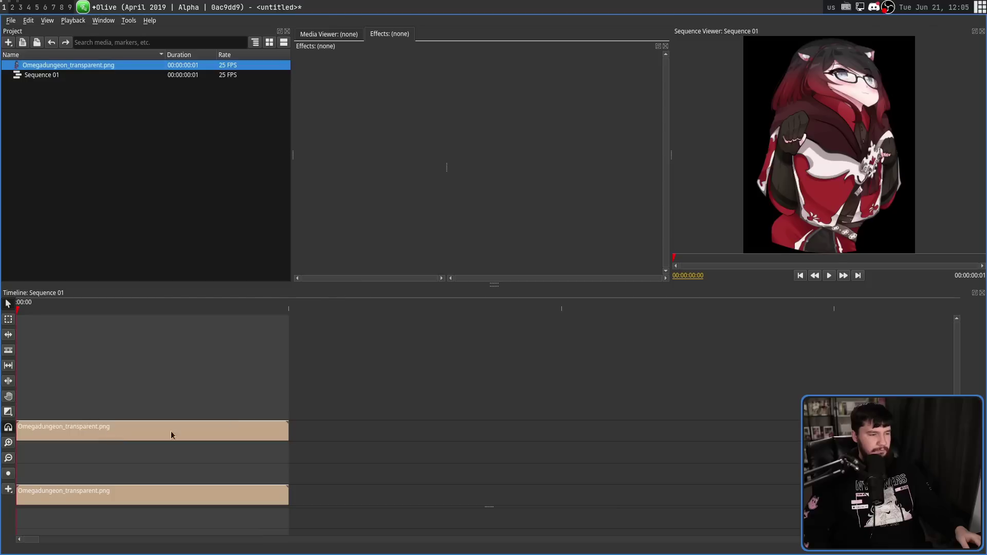
click(57, 430)
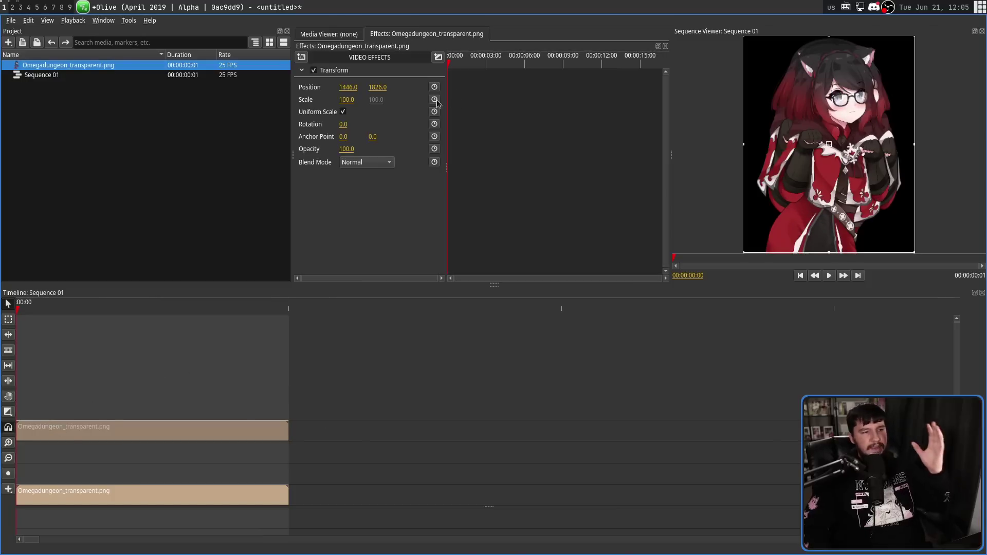